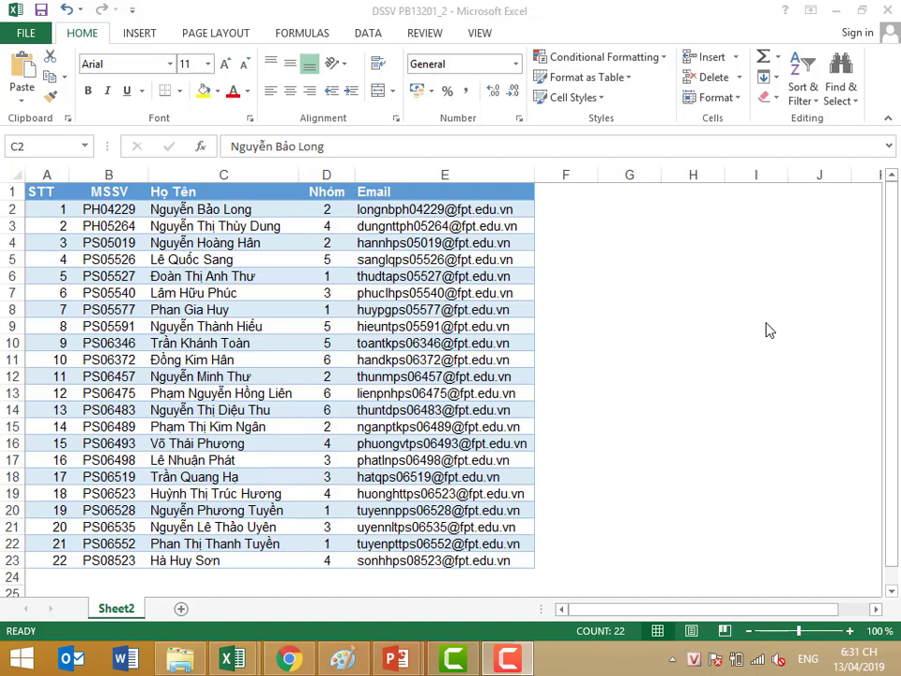
Leave the Excel student list and switch to the browser showing Google Drive's My Drive
key(ctrl+shift+Down)
click(757, 320)
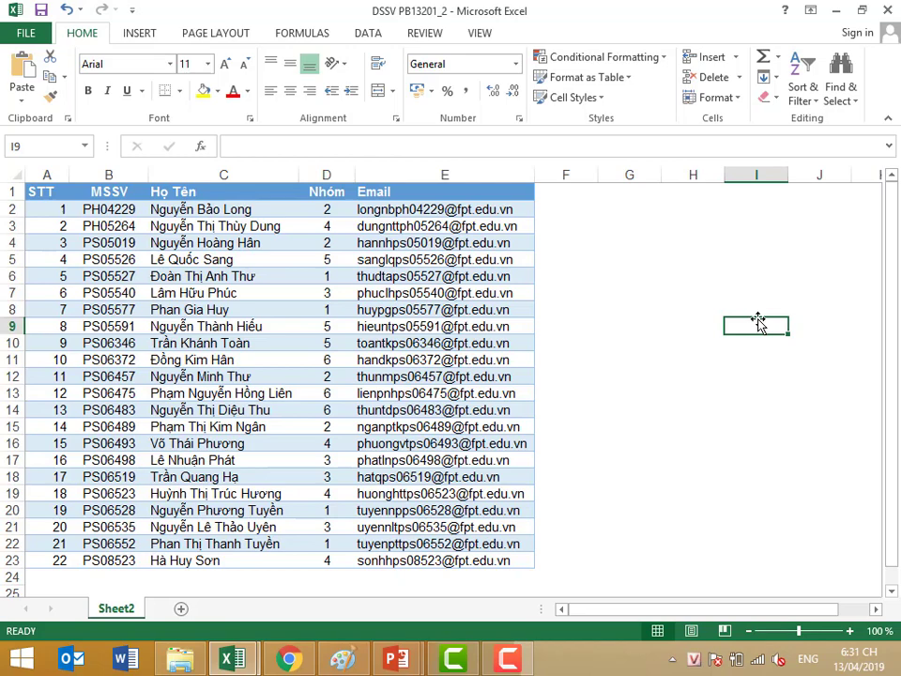
click(308, 667)
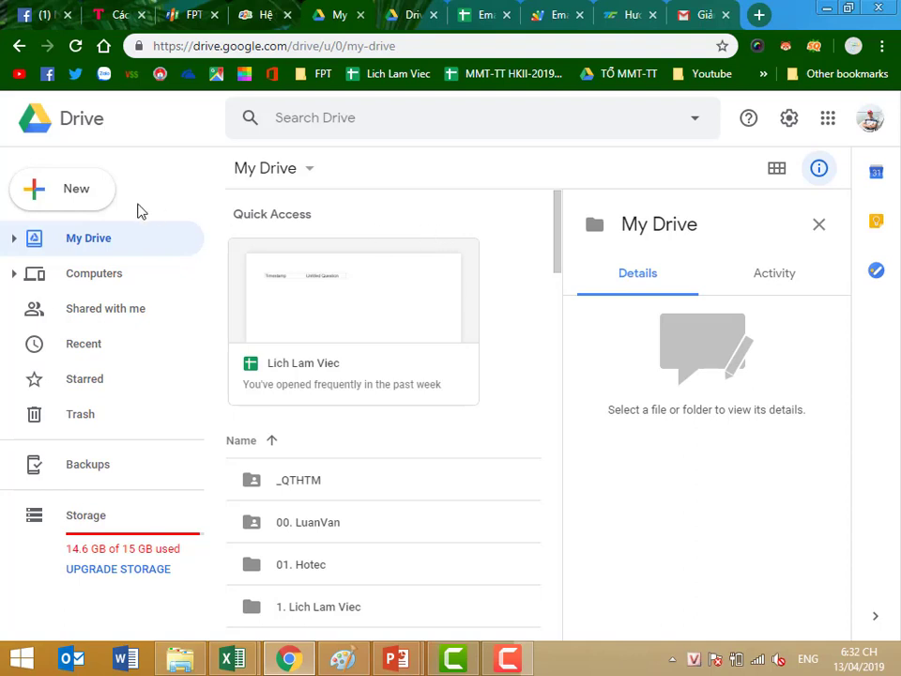
Skip creating a new Google Sheet and switch to the already open Email Marketing spreadsheet tab
click(44, 205)
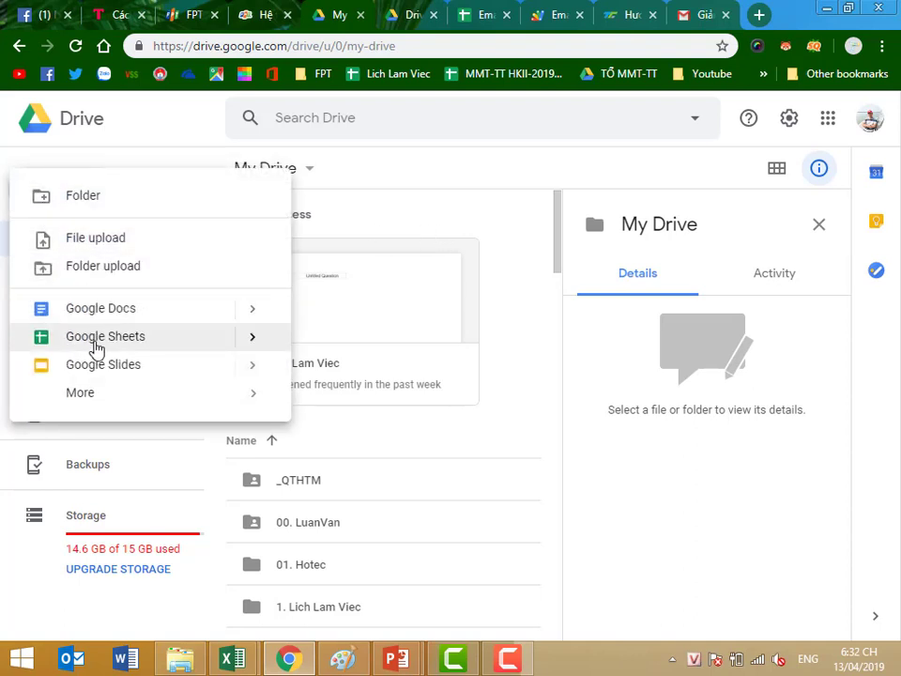
mouse_move(251, 338)
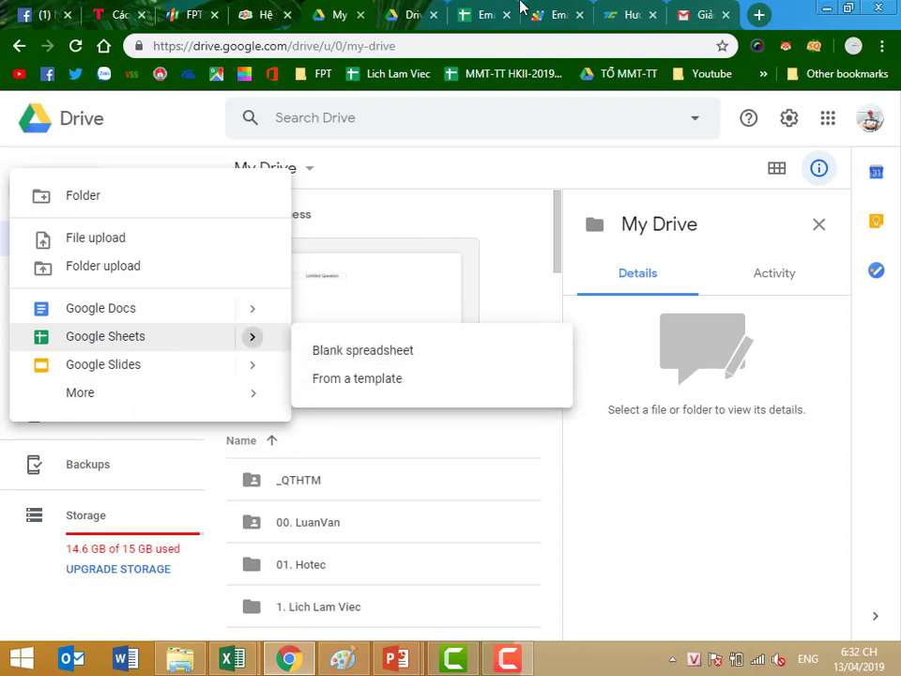
click(475, 26)
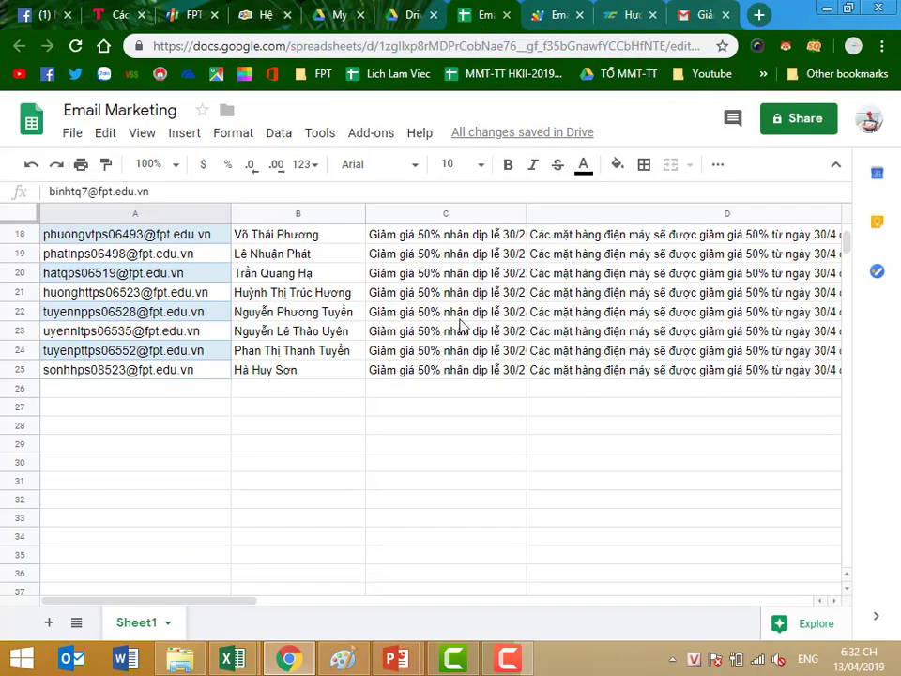
click(408, 446)
scroll(409, 451, up, 2)
scroll(408, 457, up, 3)
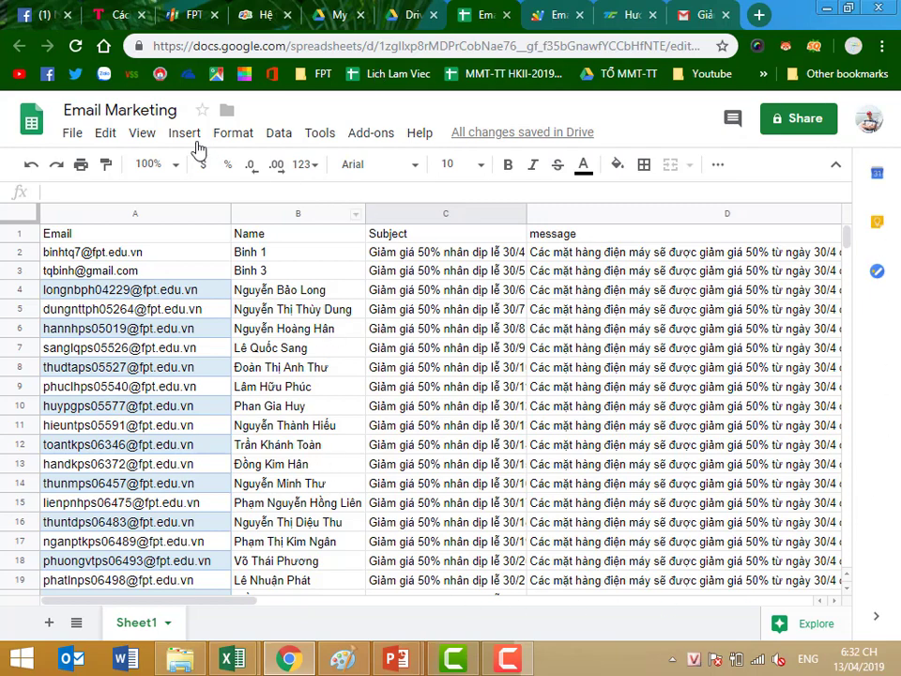
click(106, 109)
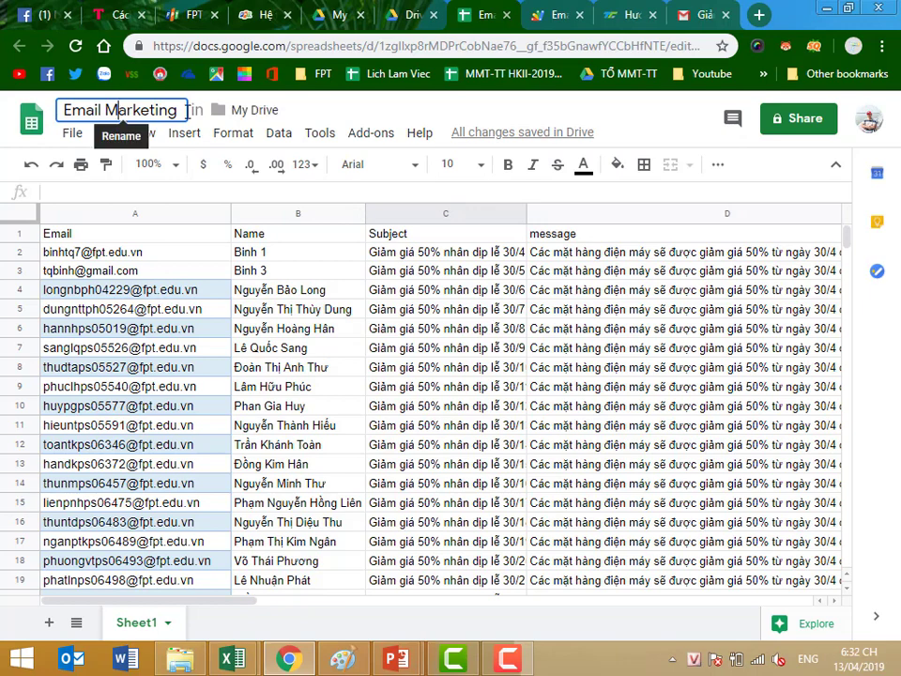
drag(185, 110, 52, 109)
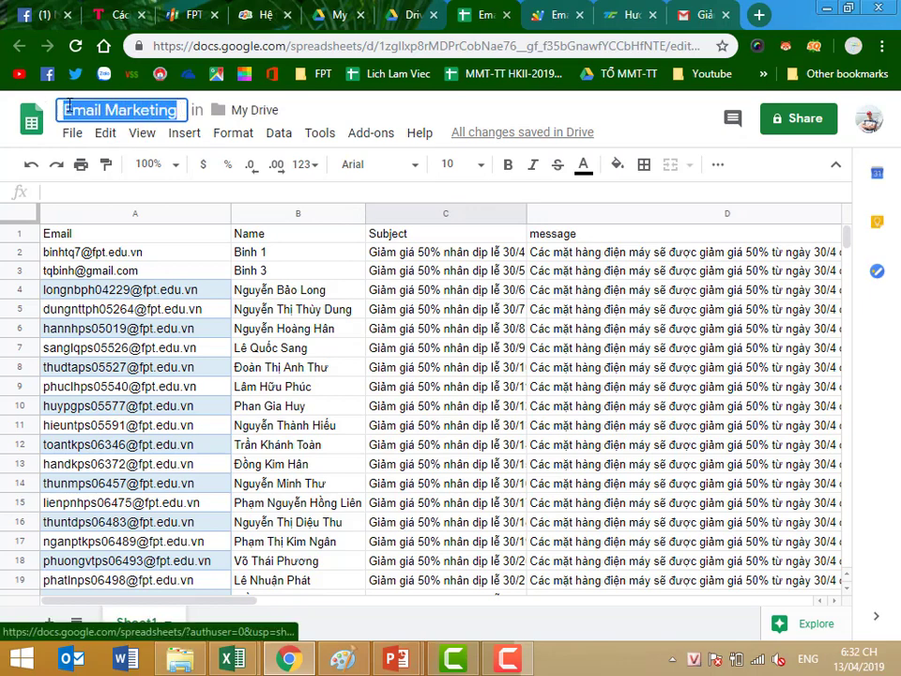
click(147, 189)
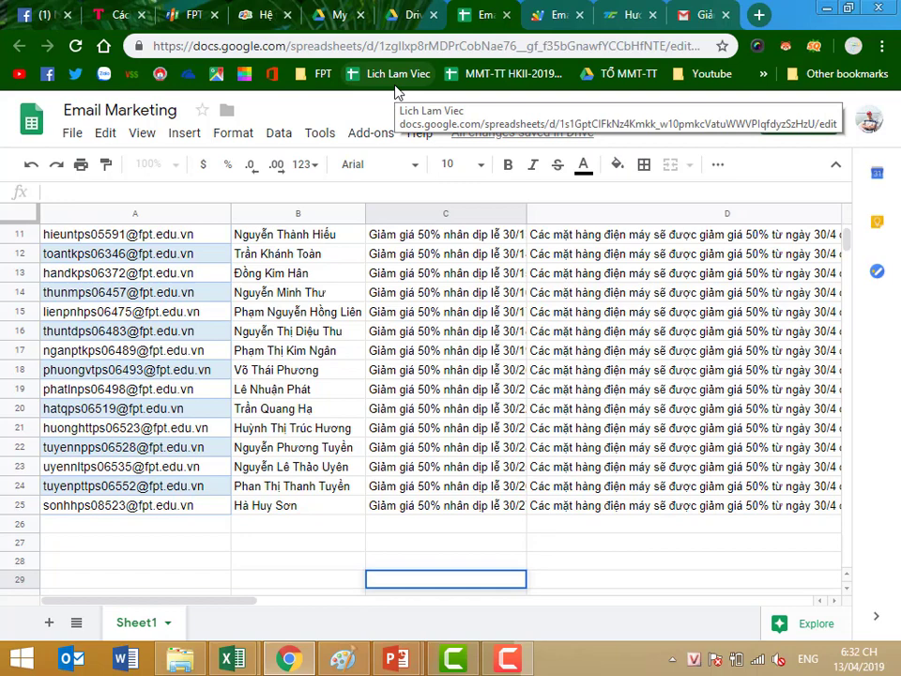
scroll(357, 275, up, 5)
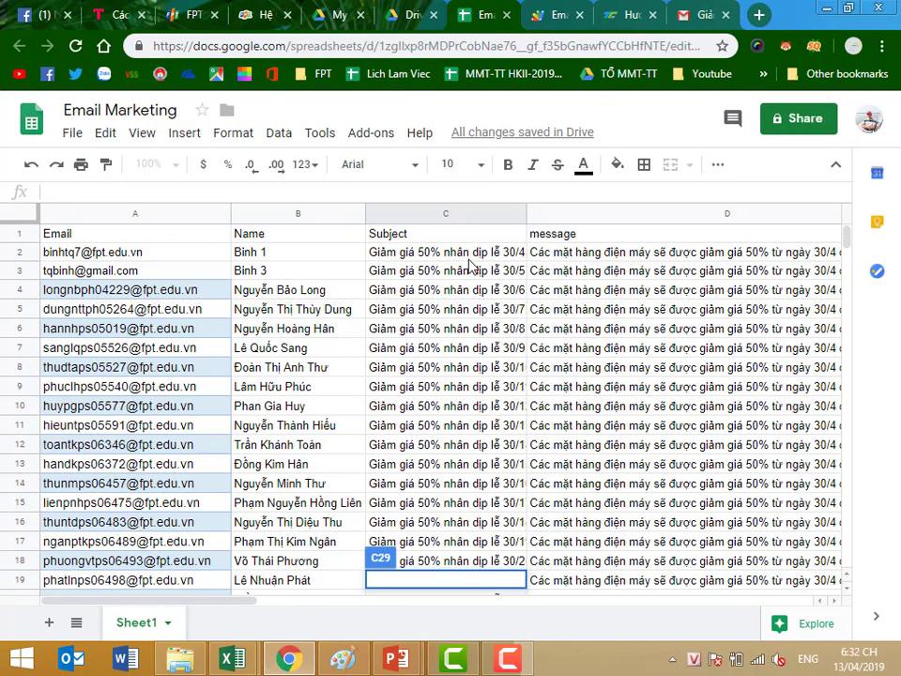
click(201, 236)
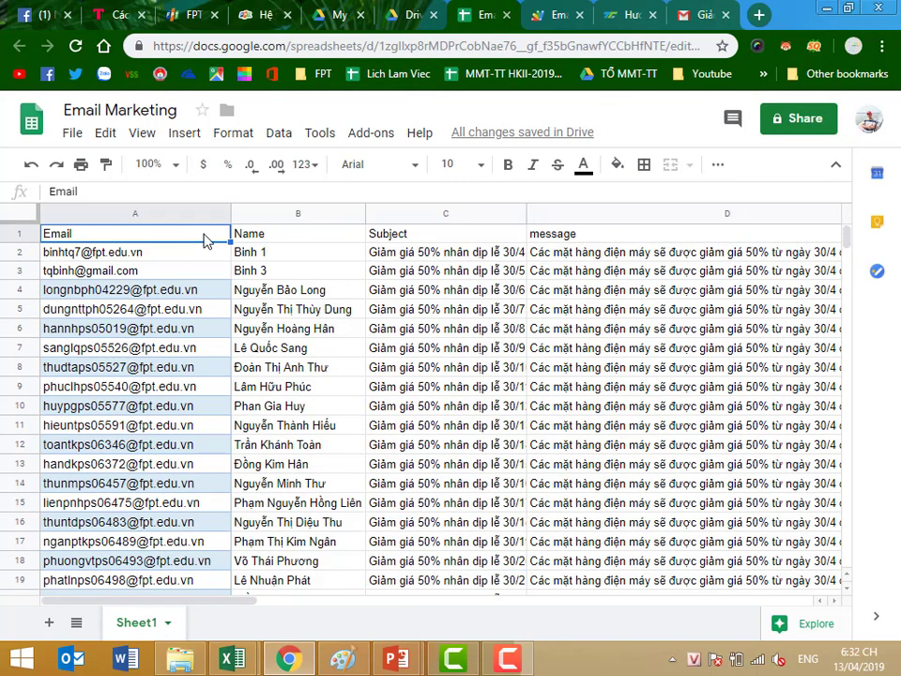
click(280, 237)
click(420, 238)
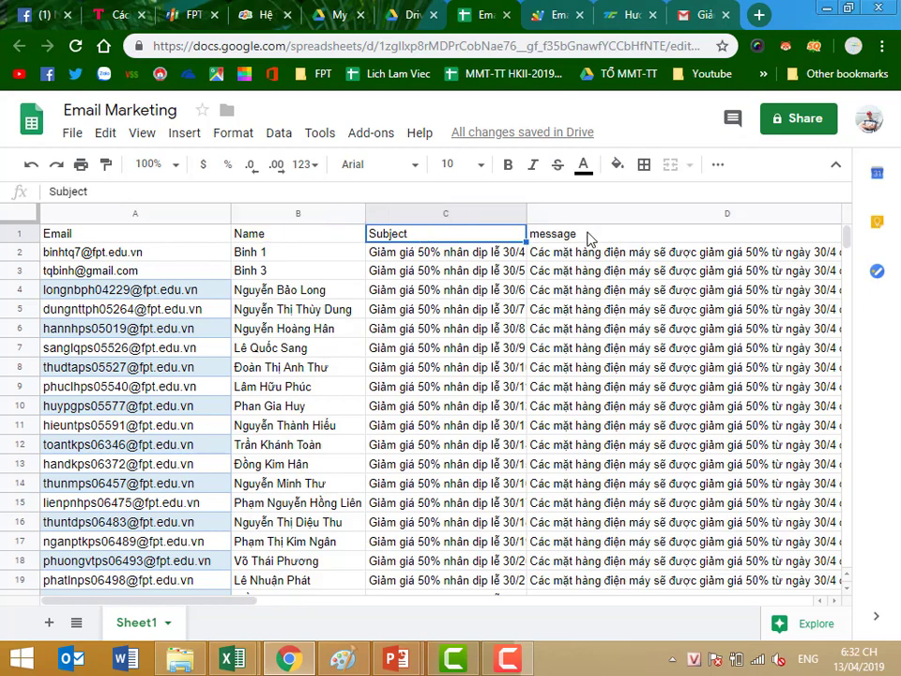
click(758, 239)
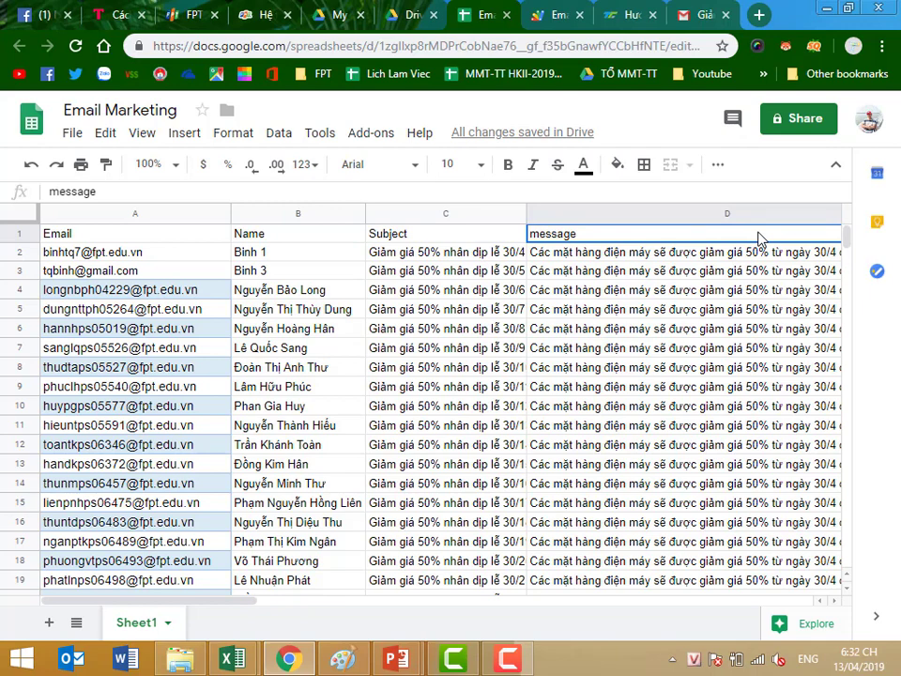
click(128, 211)
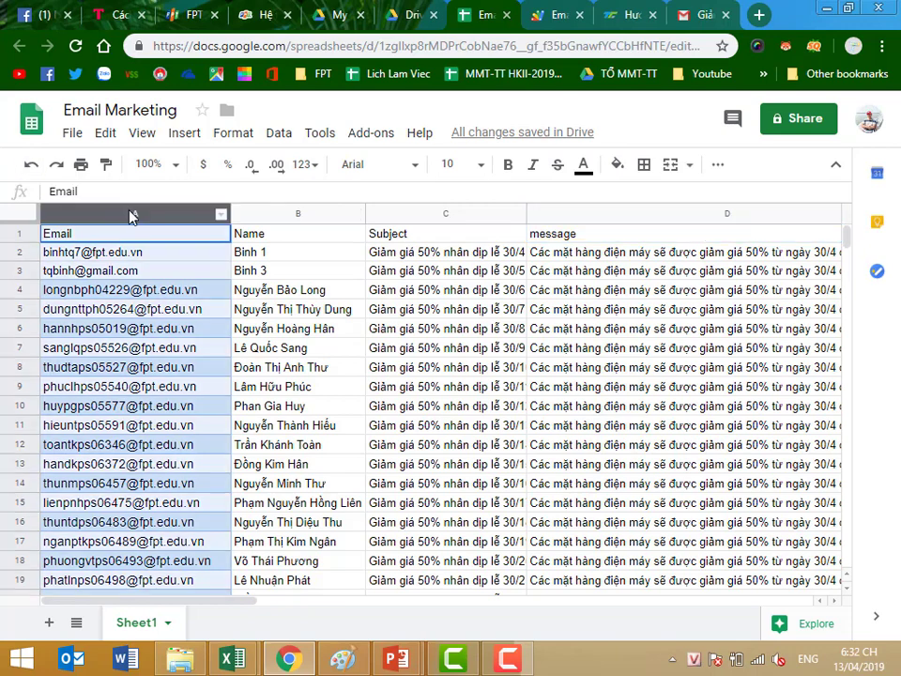
click(297, 214)
click(413, 212)
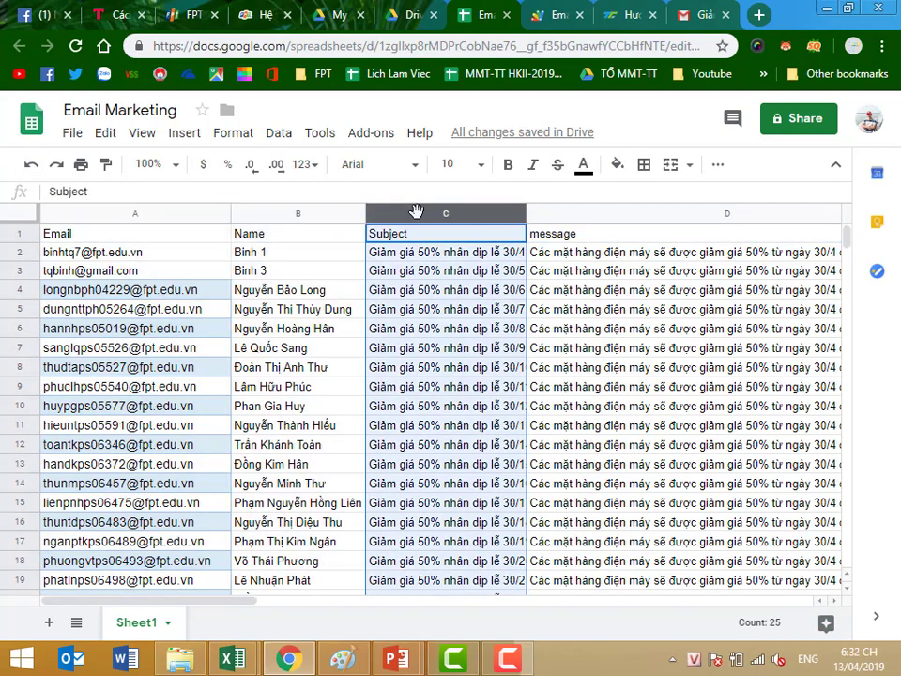
click(567, 210)
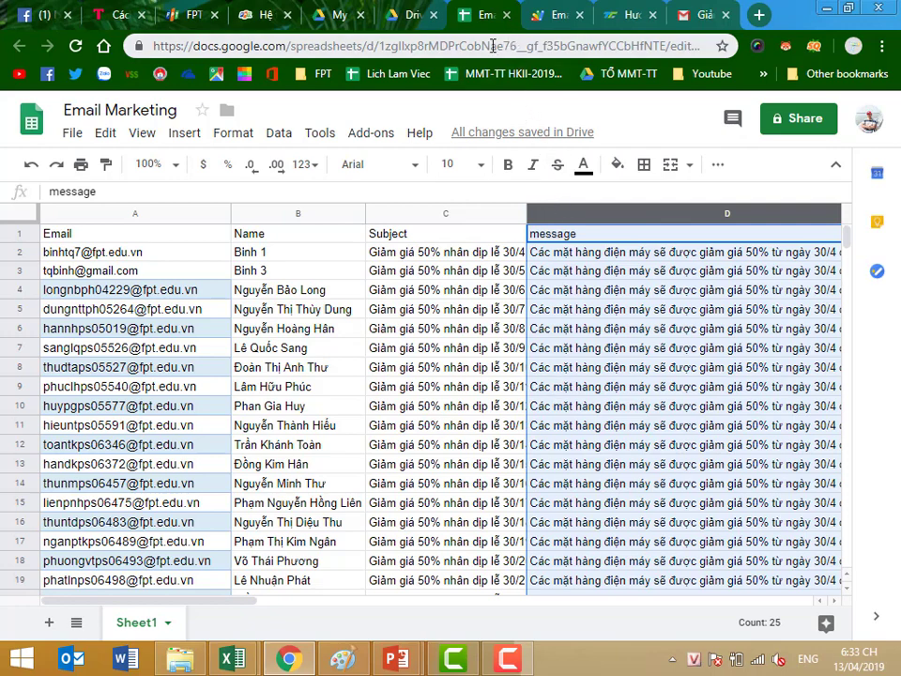
Open the spreadsheet's script editor from Tools and review Code.gs, highlighting the startRow value 2
click(311, 139)
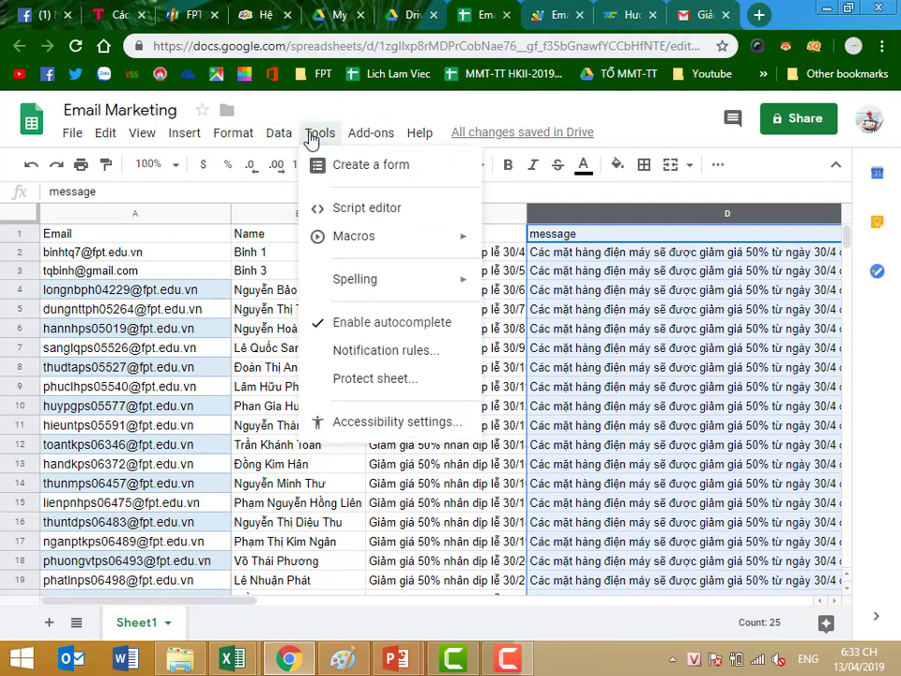
click(414, 212)
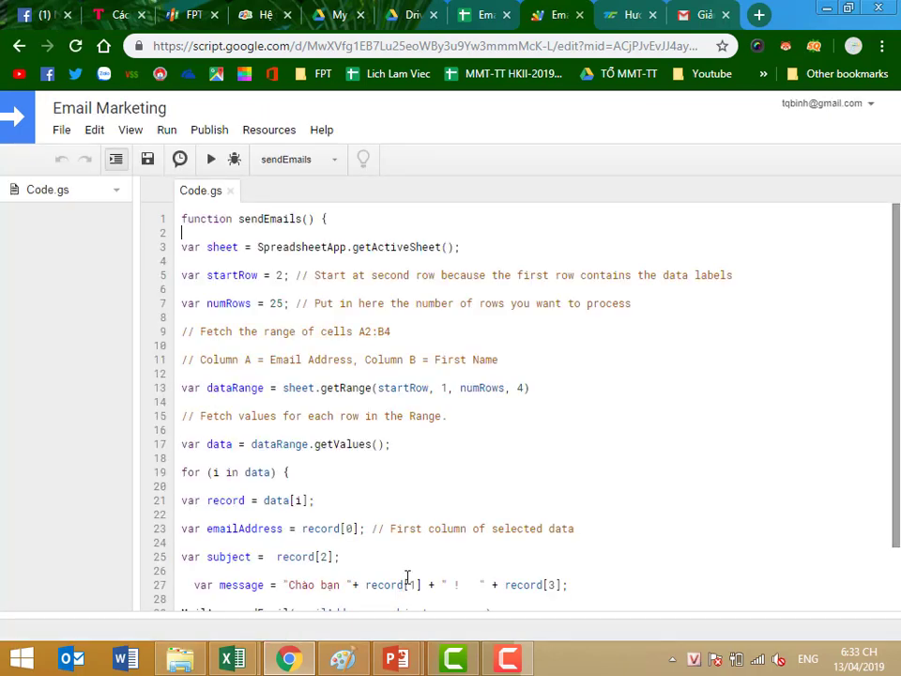
scroll(410, 573, down, 2)
click(410, 579)
drag(303, 583, 187, 176)
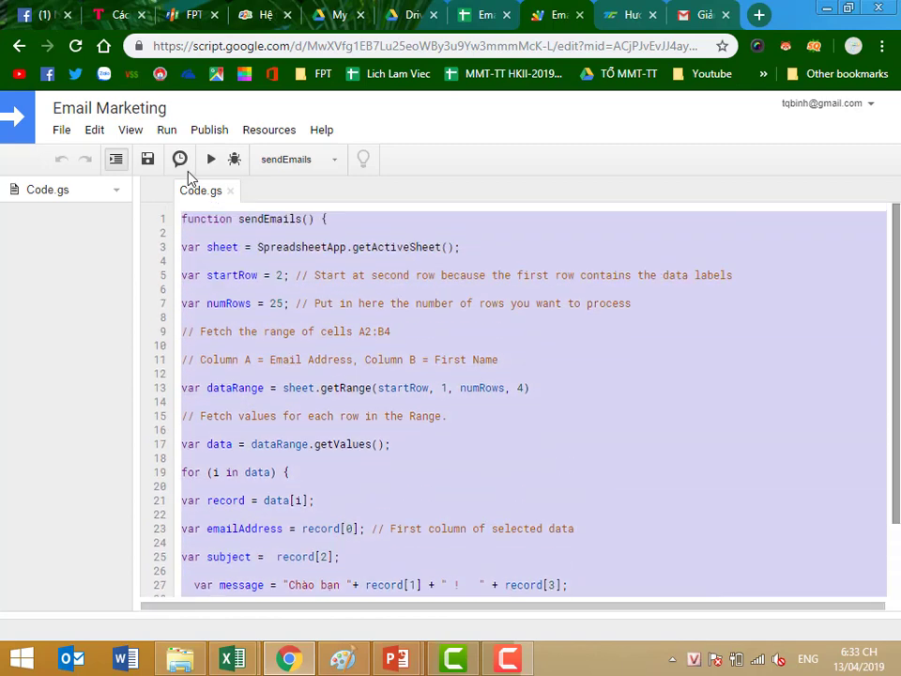
click(451, 378)
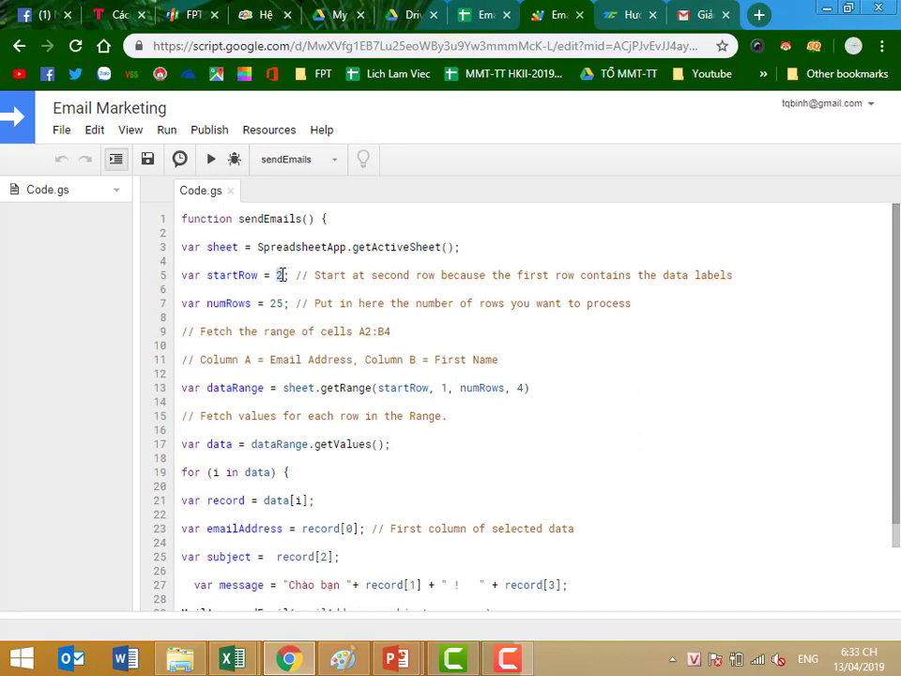
double_click(279, 275)
click(230, 304)
Check the header row and data row 2 in the sheet, then highlight dataRange on line 13 of the script
click(484, 14)
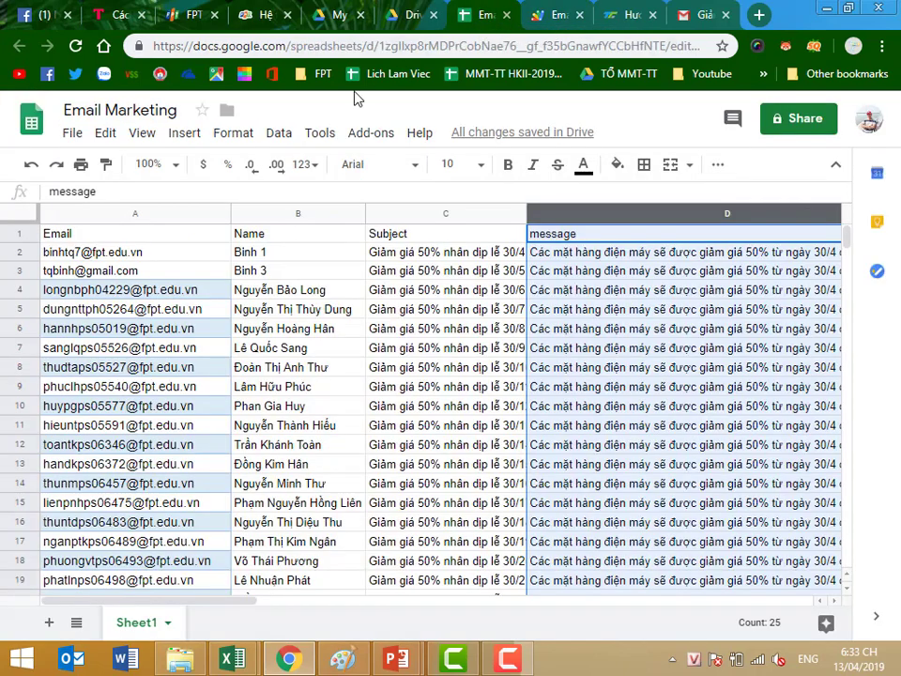
click(45, 236)
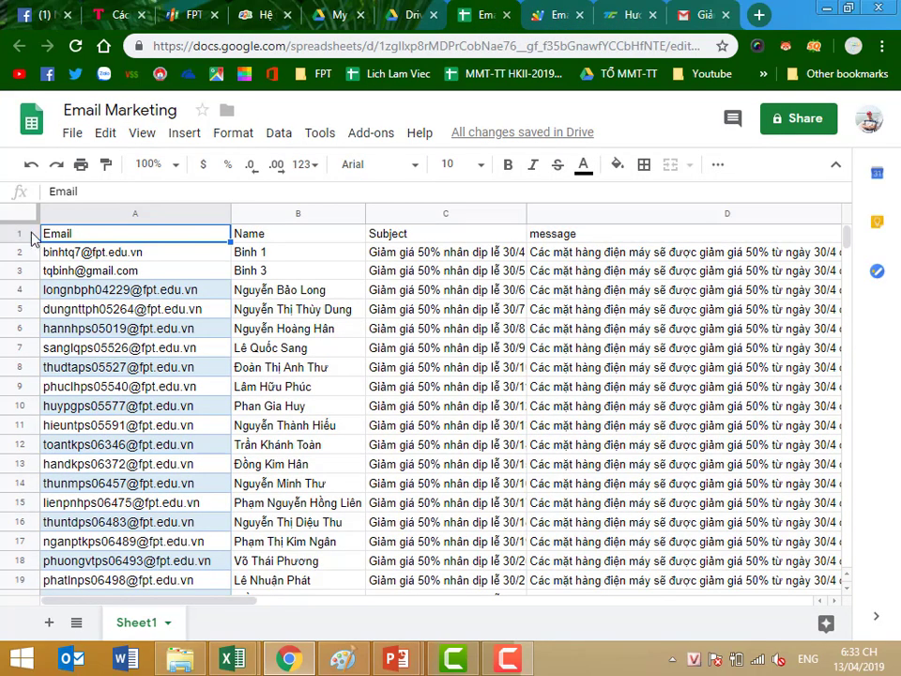
click(21, 233)
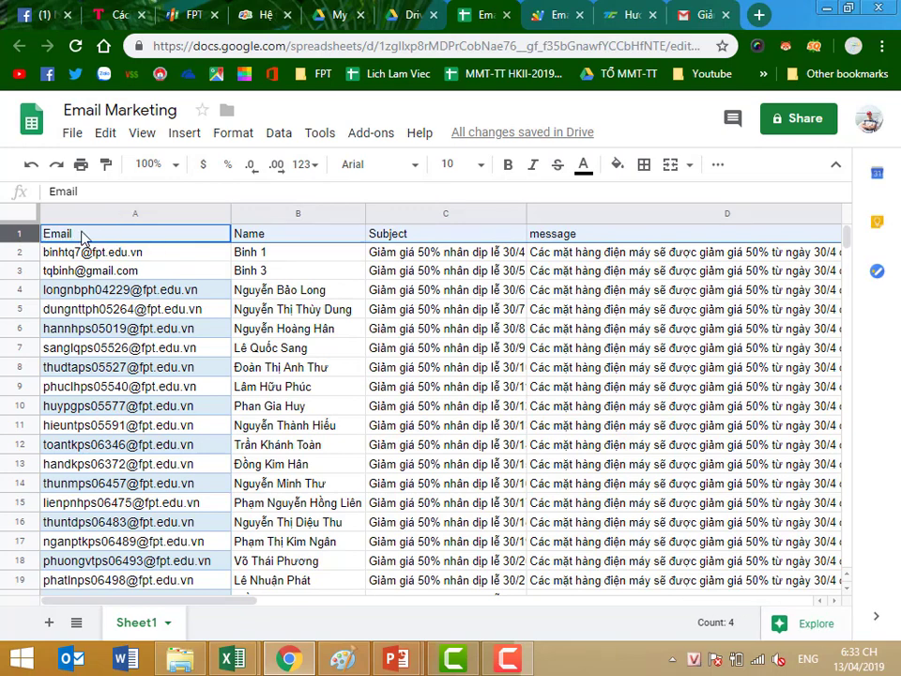
click(26, 251)
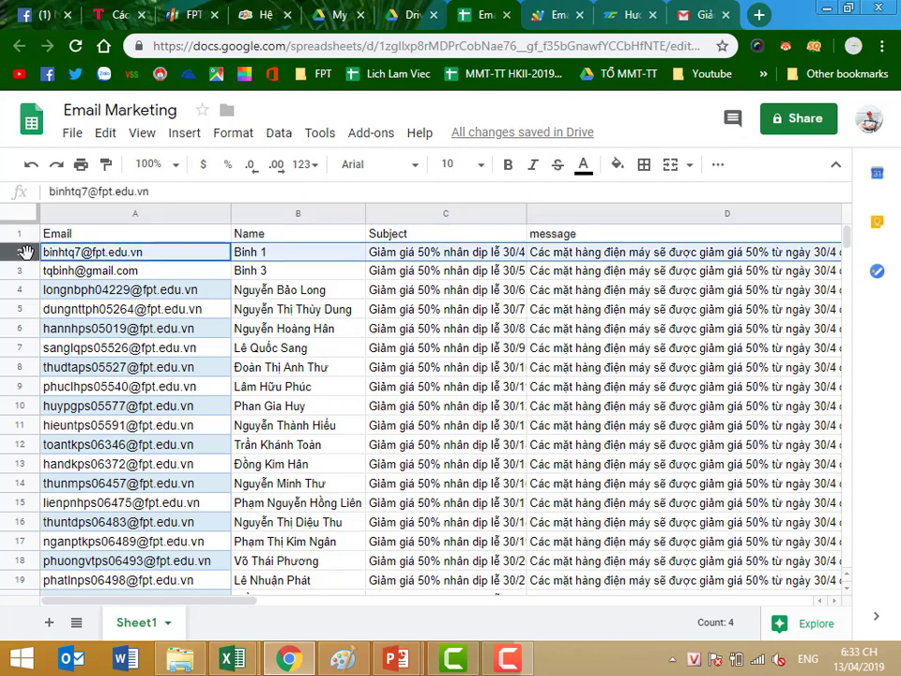
click(556, 14)
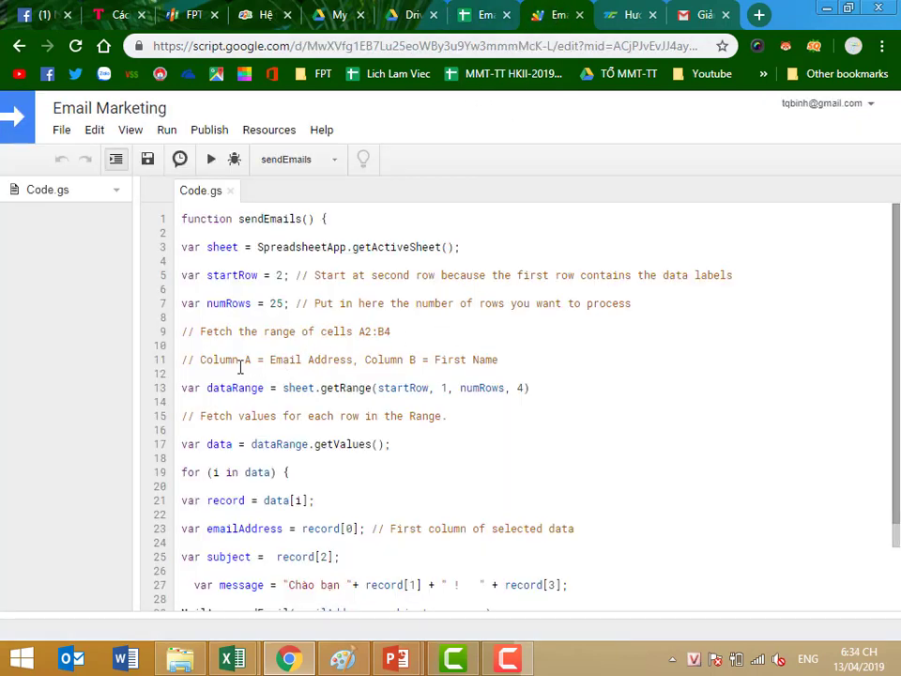
drag(208, 387, 264, 387)
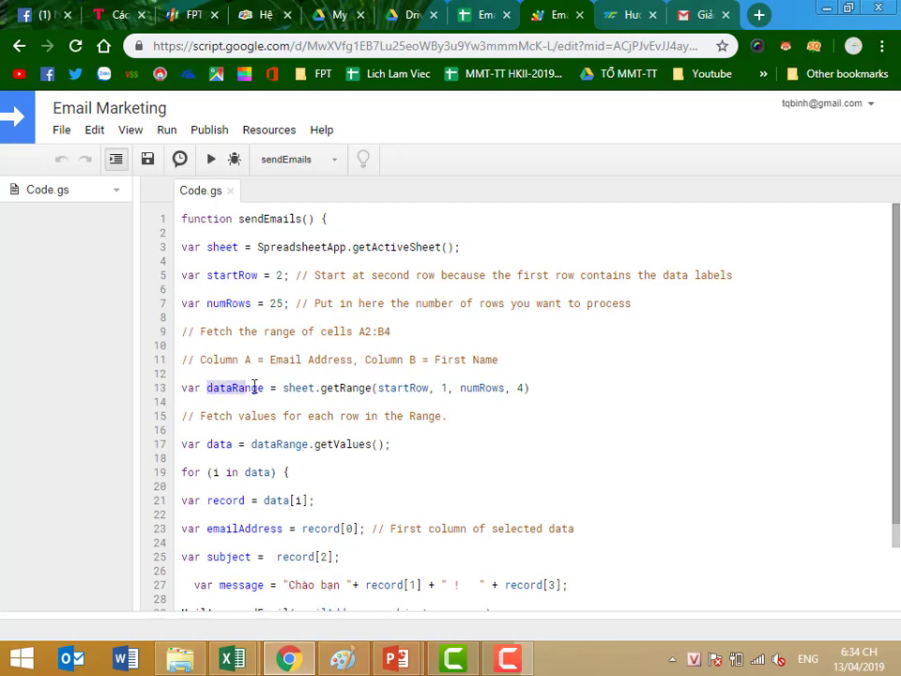
Bring up the DSSV PB13201_2 Excel workbook and select the empty cells B28:E37
mouse_move(233, 657)
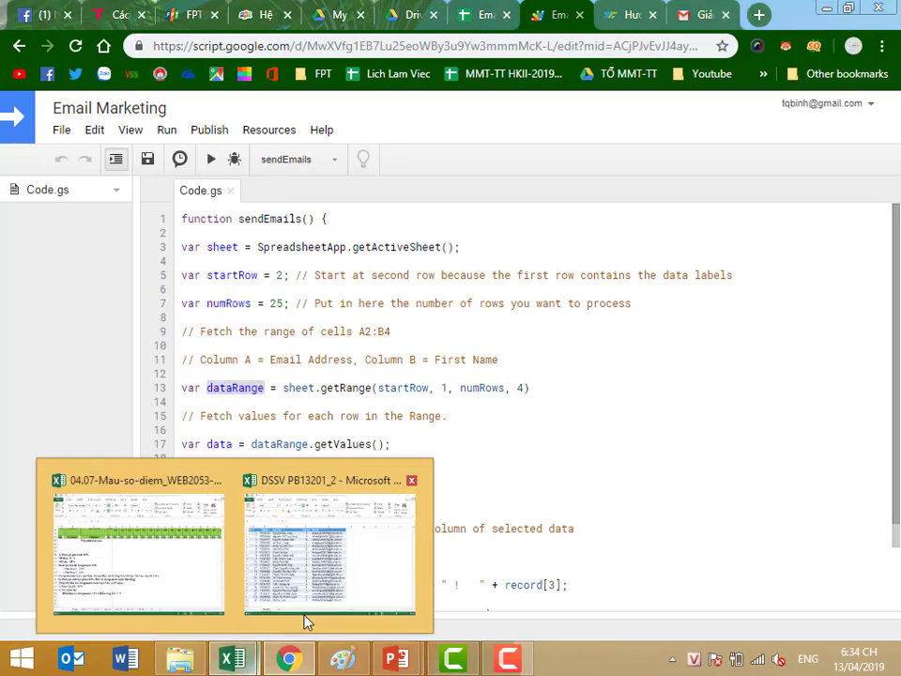
click(306, 614)
scroll(624, 473, down, 5)
drag(125, 393, 423, 539)
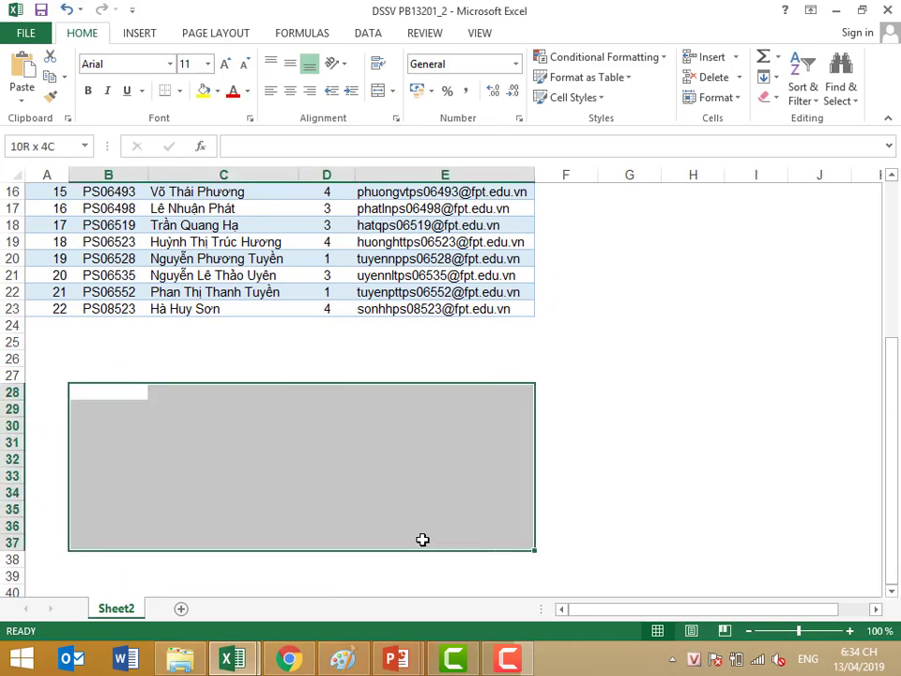
Select an empty block below the 22-student list, then return to the sendEmails script in Chrome
drag(422, 539, 422, 540)
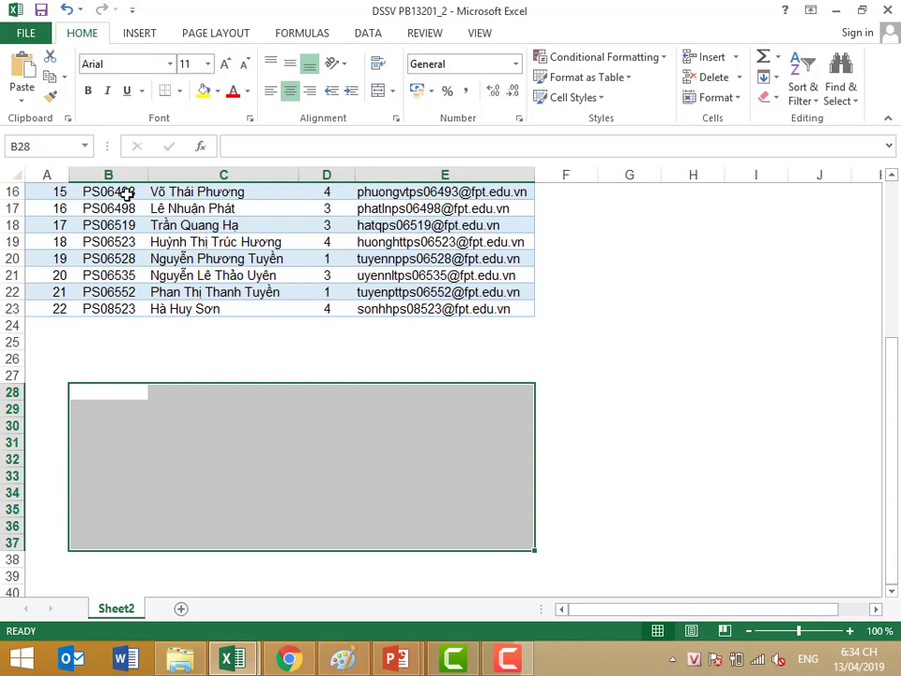
click(100, 387)
click(478, 527)
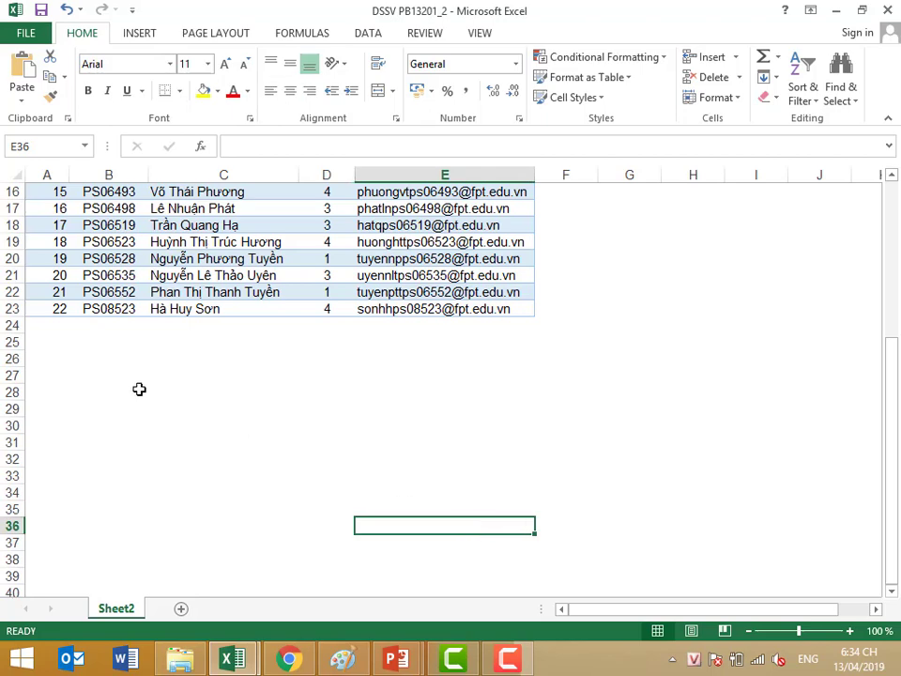
drag(136, 375, 506, 519)
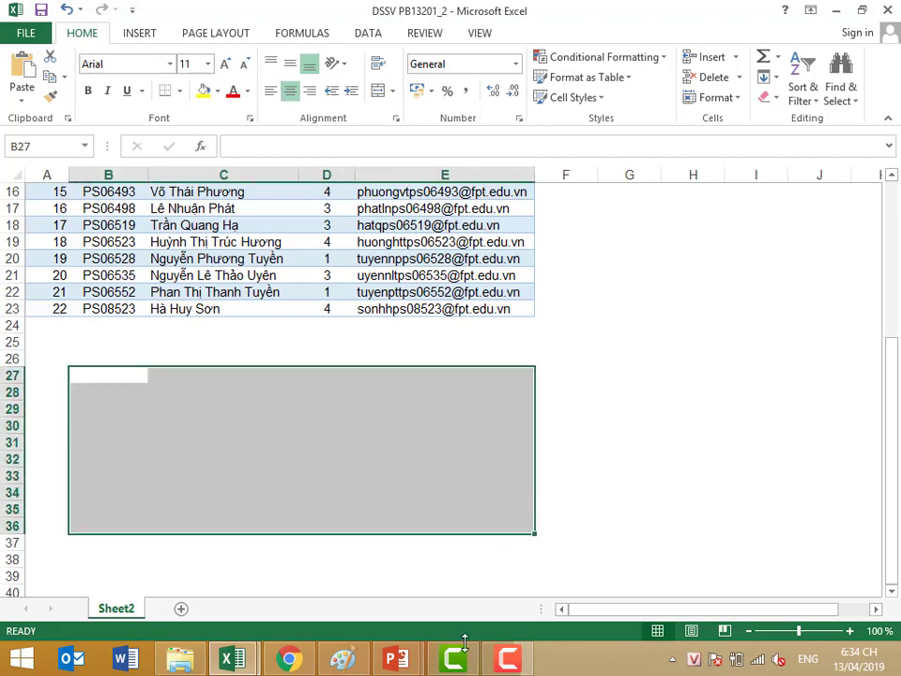
click(299, 660)
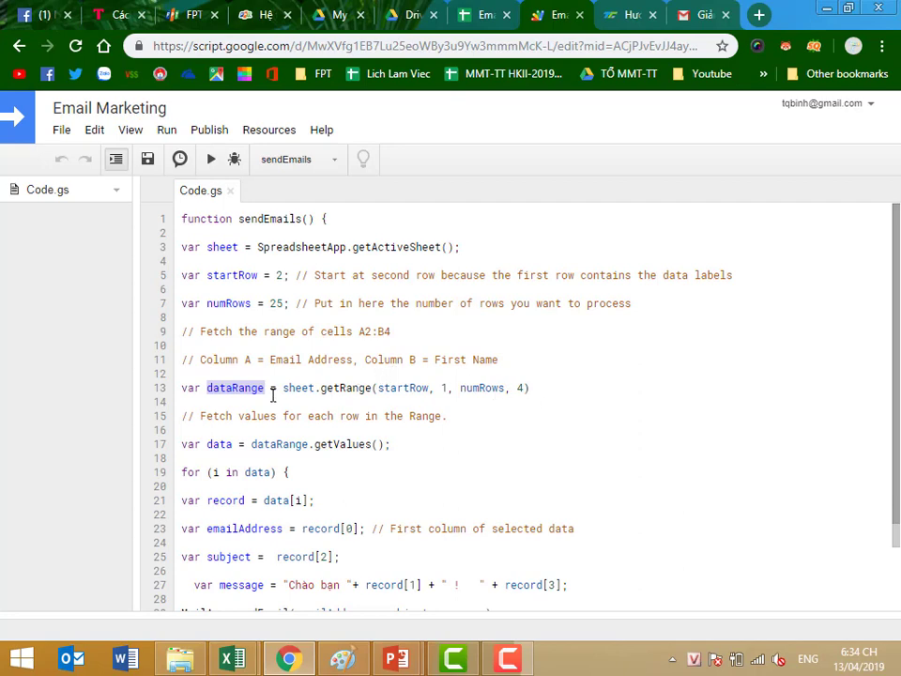
drag(178, 388, 600, 389)
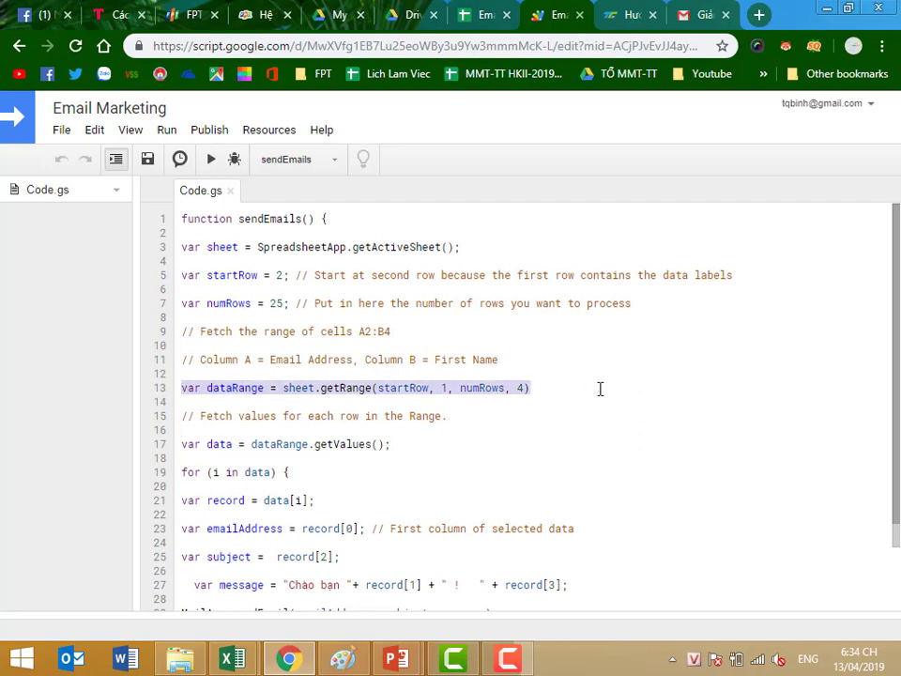
click(526, 388)
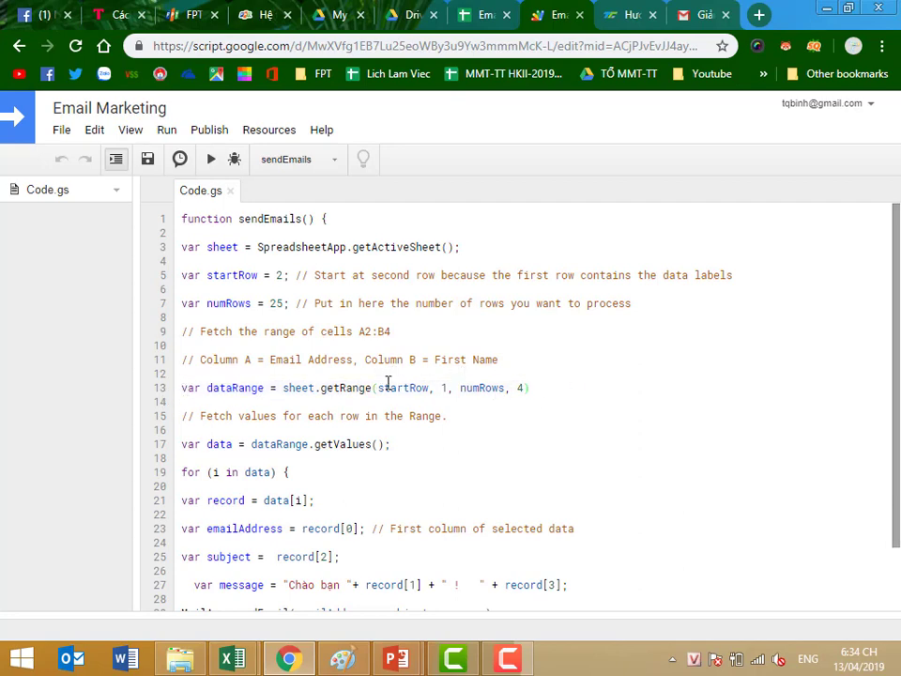
drag(378, 387, 429, 388)
click(446, 387)
double_click(479, 387)
double_click(226, 303)
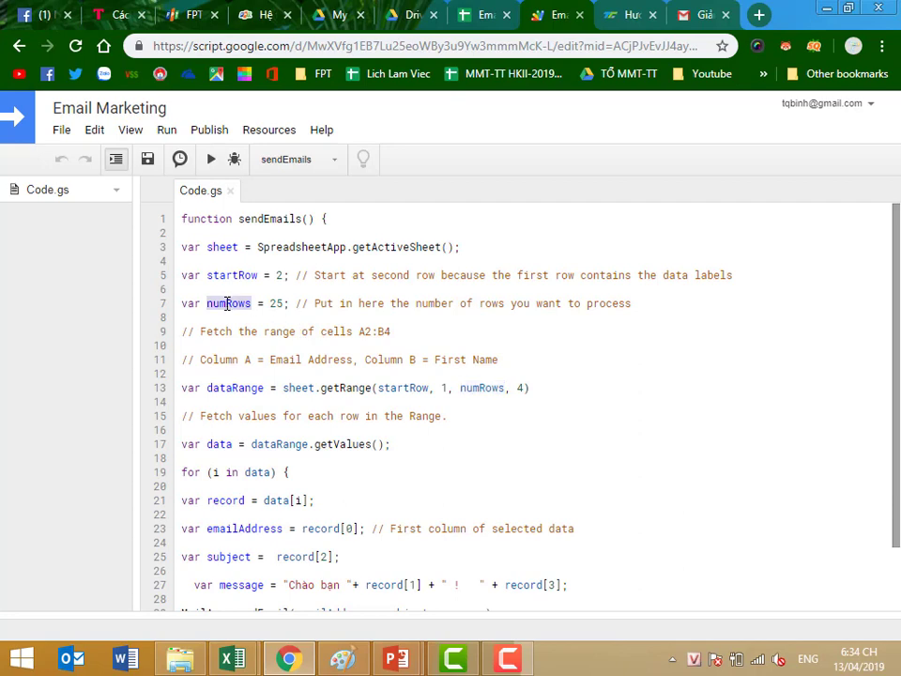
click(277, 301)
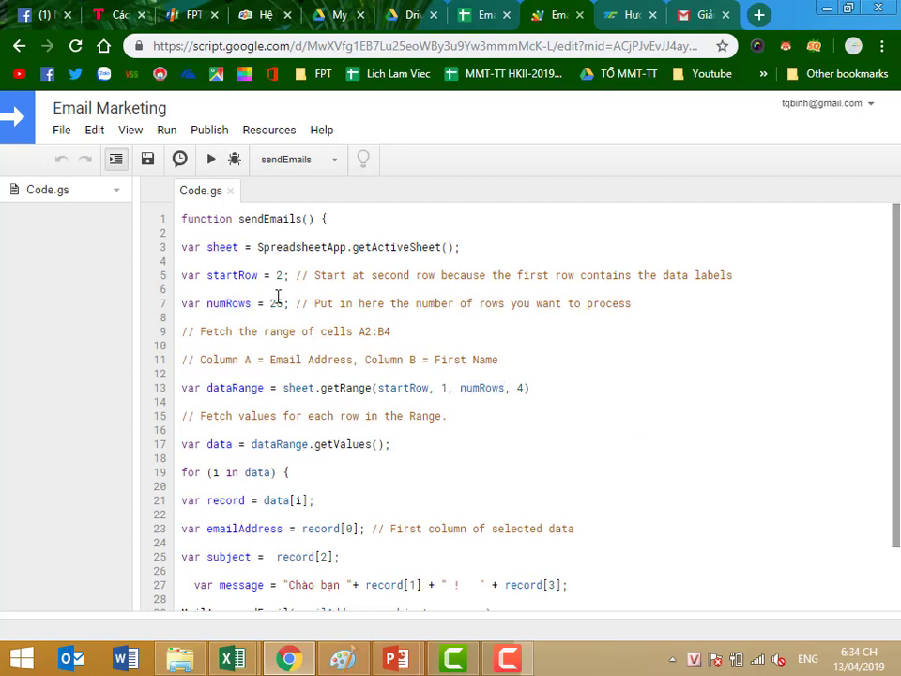
double_click(522, 388)
click(478, 14)
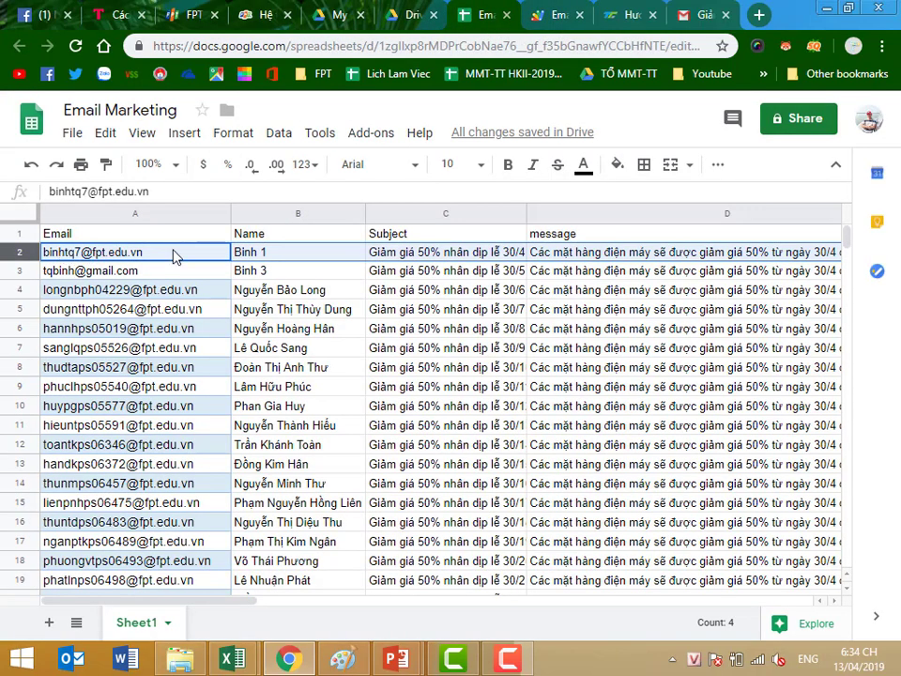
scroll(431, 427, down, 3)
scroll(704, 396, down, 2)
shift+click(707, 372)
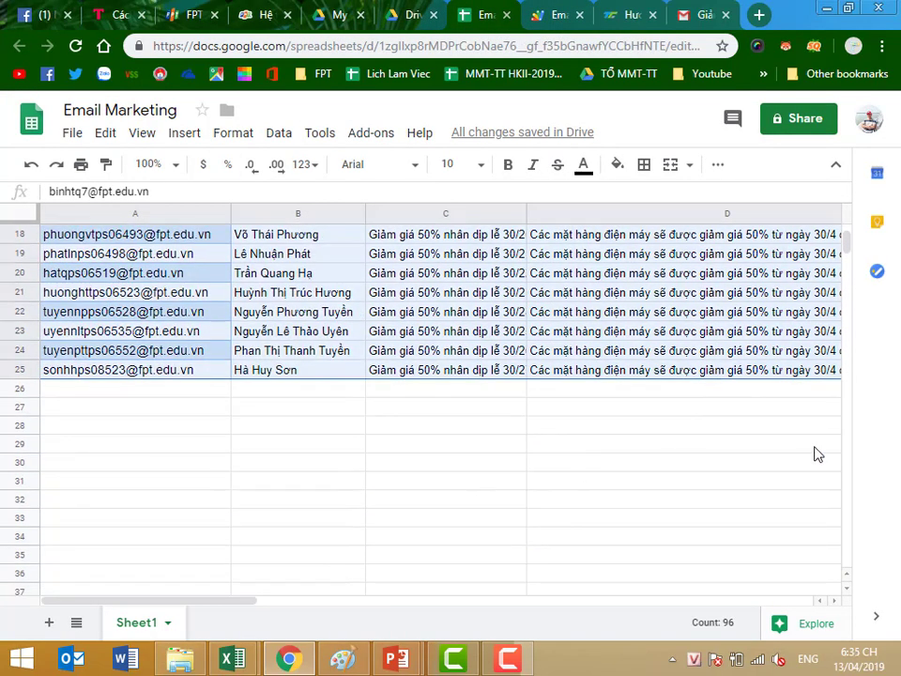
scroll(815, 454, up, 4)
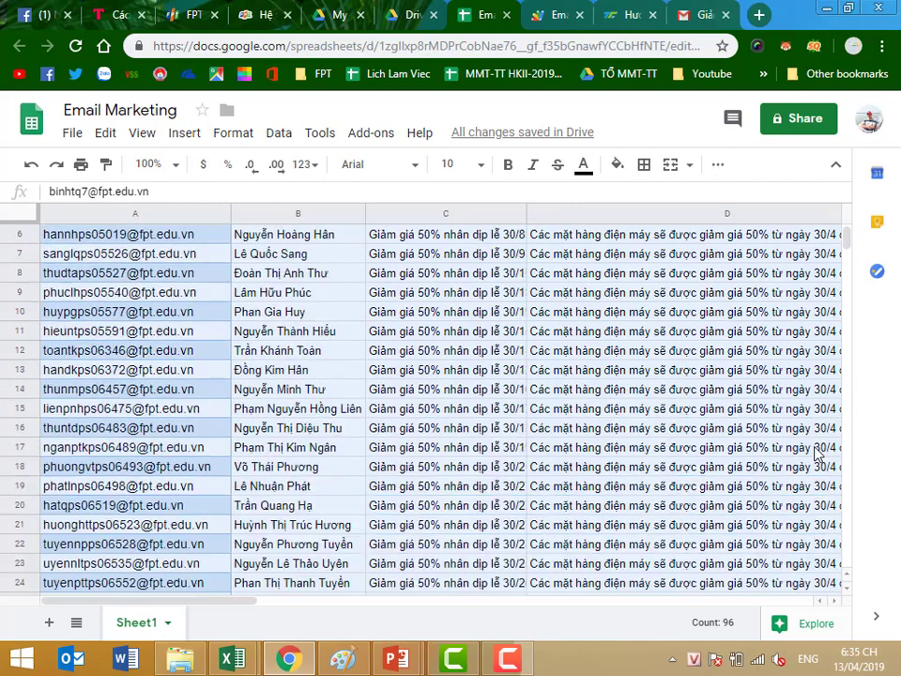
scroll(803, 413, up, 2)
Highlight the dataRange and data variables and the getValues line in Code.gs
click(557, 16)
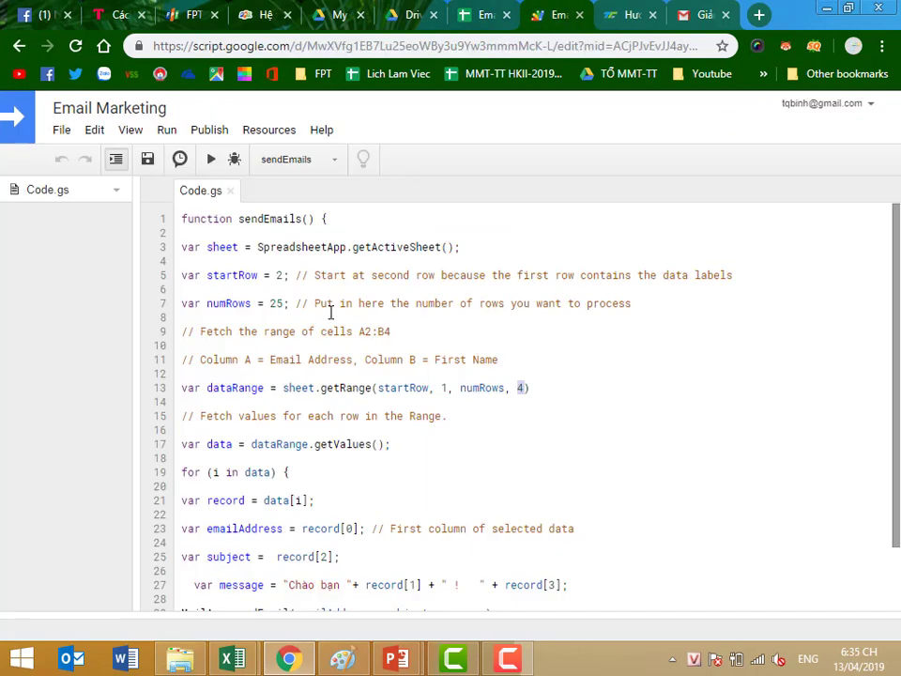
drag(206, 387, 277, 388)
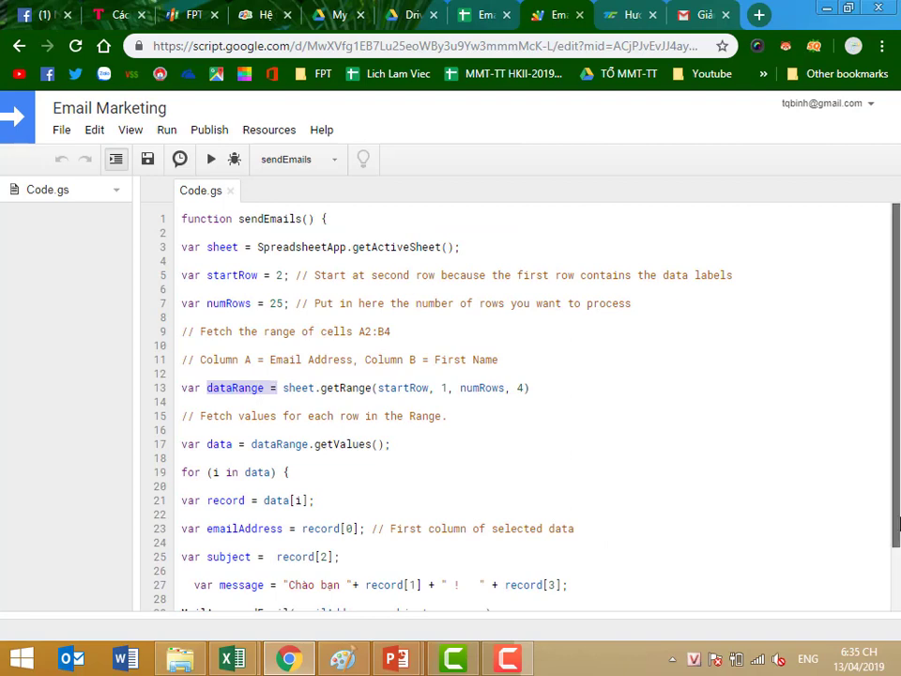
double_click(219, 446)
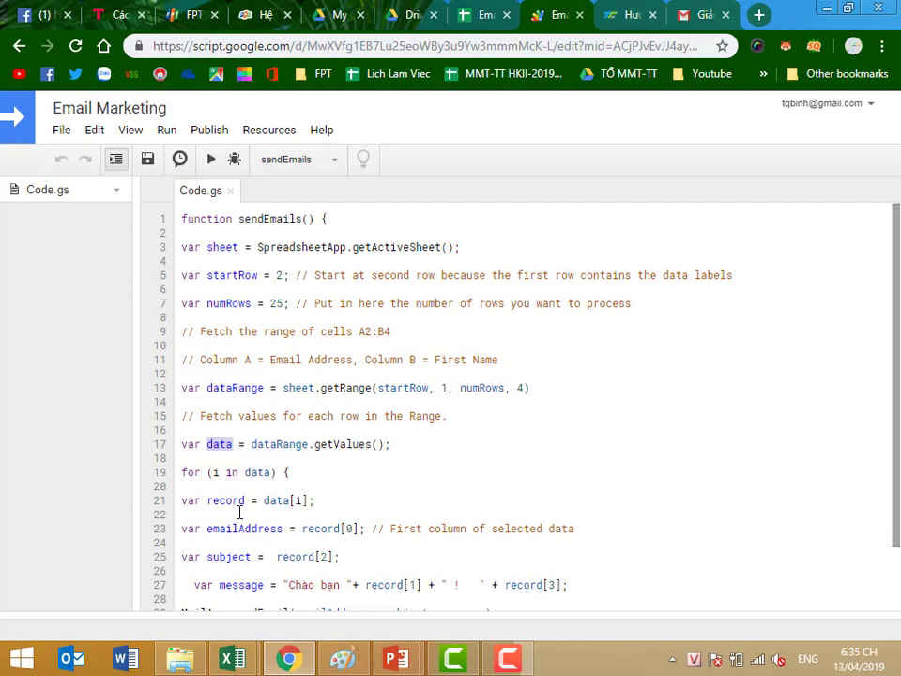
drag(451, 448, 338, 435)
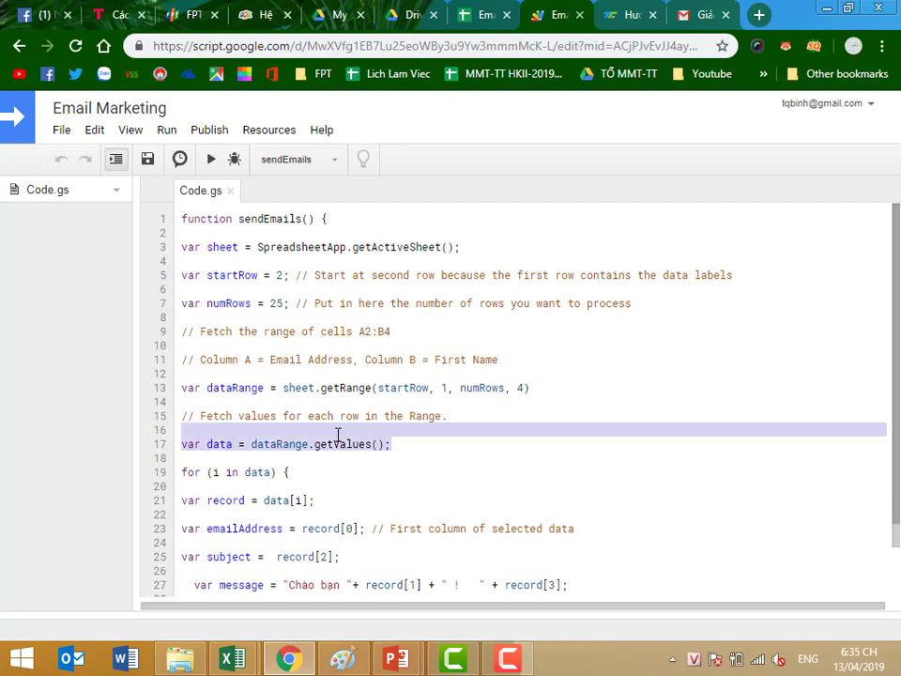
click(397, 446)
double_click(229, 388)
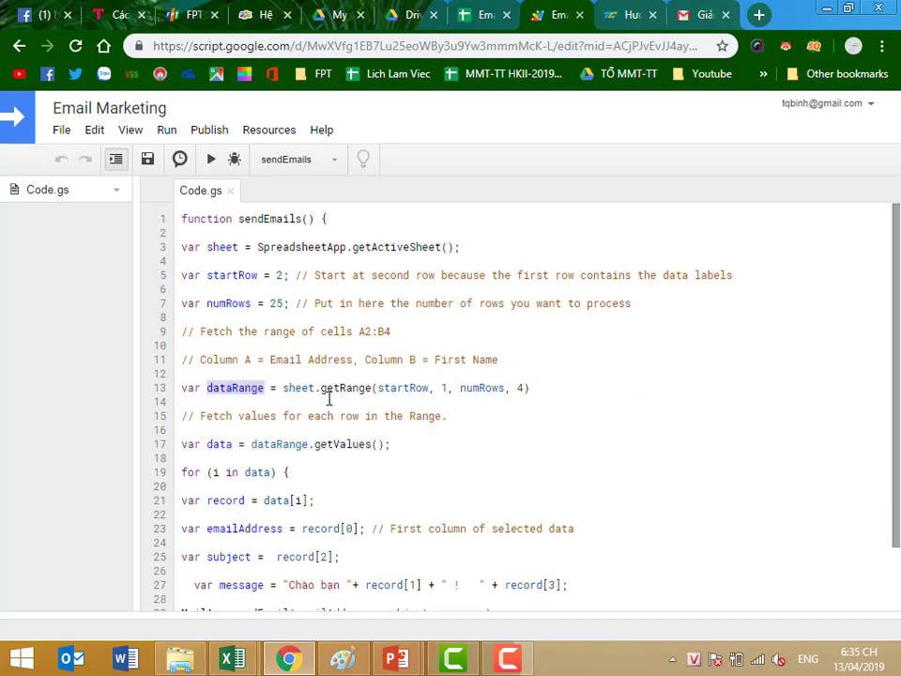
Trace the for loop's record assignment and the emailAddress variable, then open the Email Marketing sheet
click(334, 472)
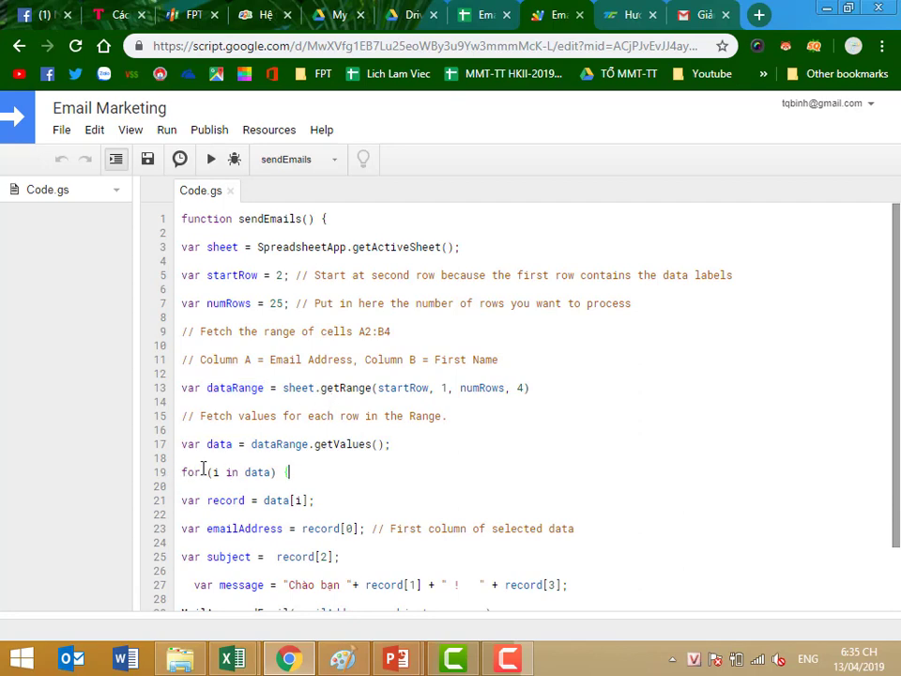
click(272, 472)
click(214, 501)
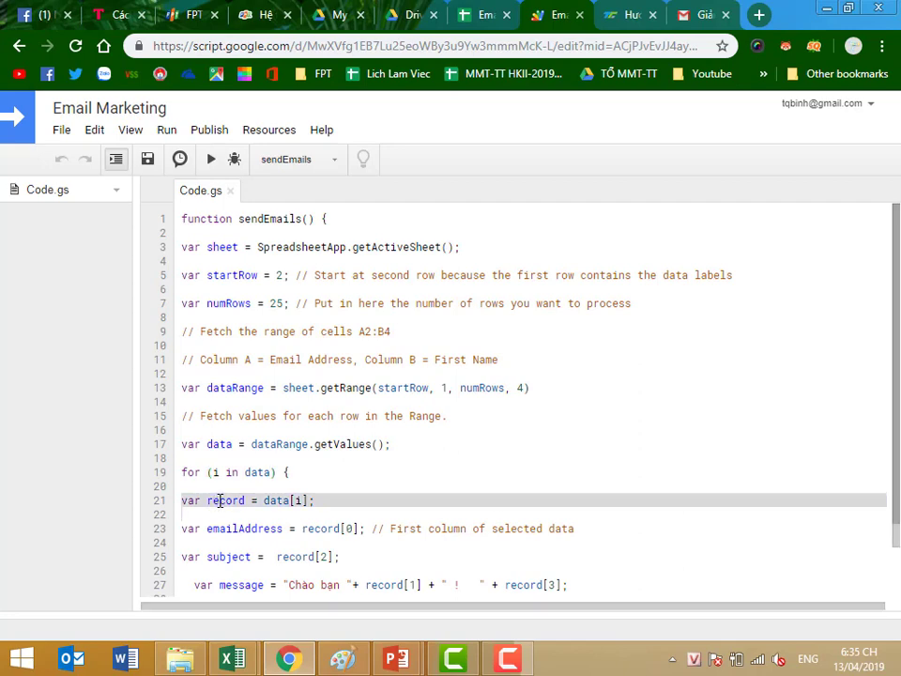
double_click(215, 500)
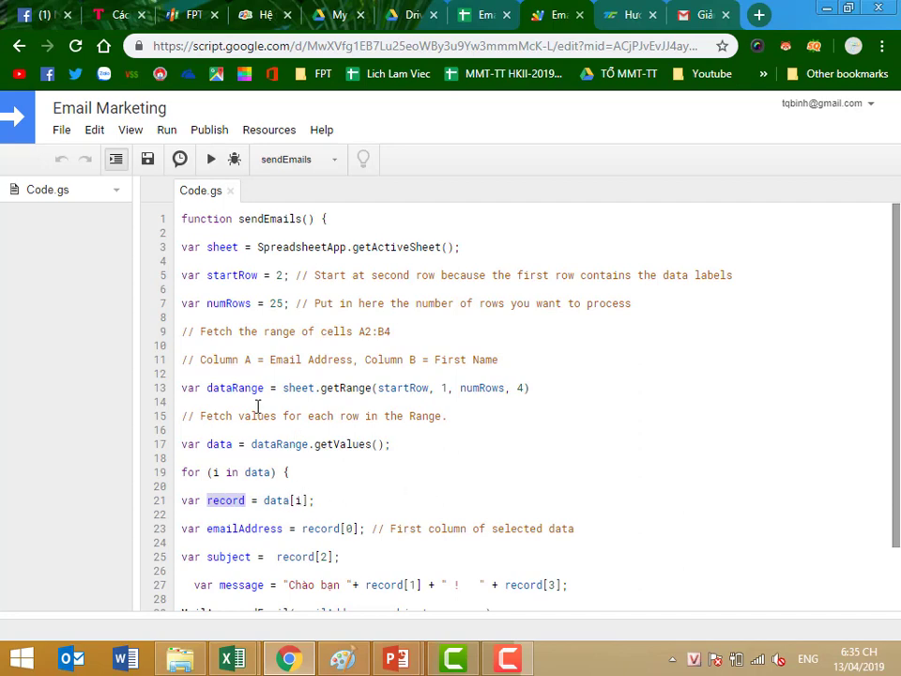
click(280, 274)
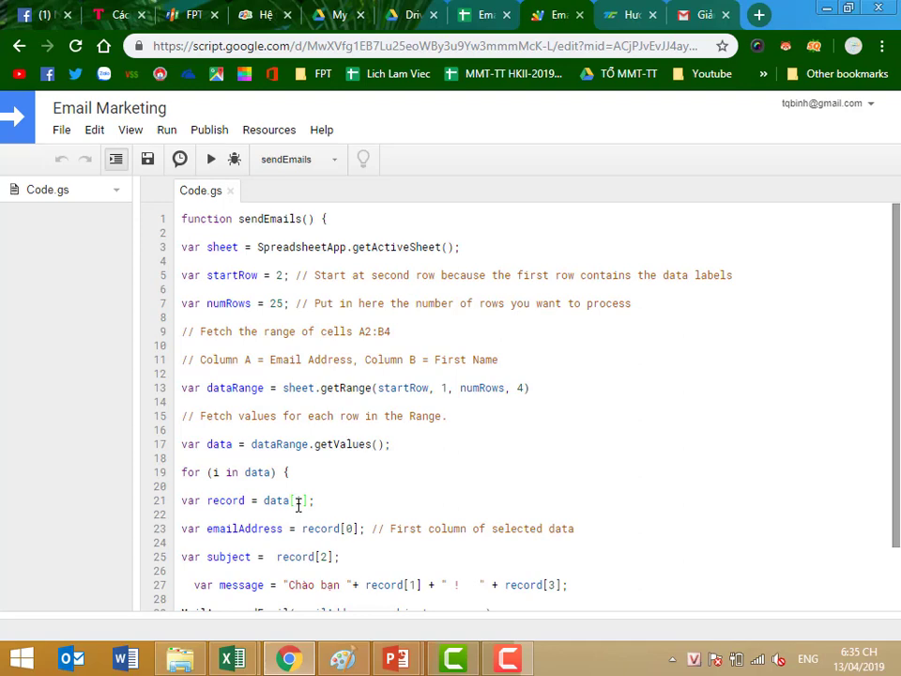
drag(181, 500, 367, 499)
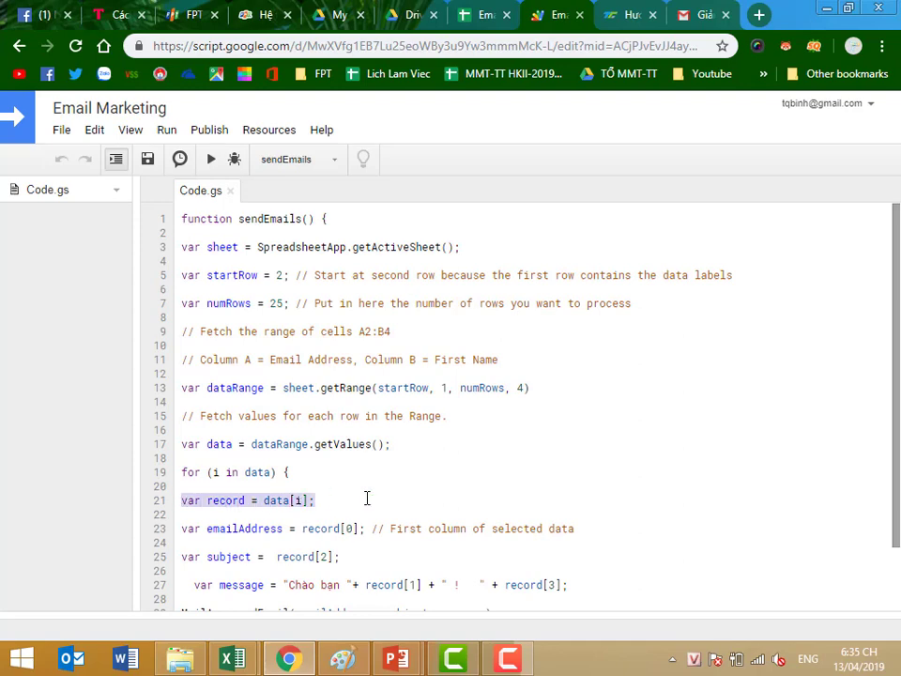
double_click(237, 528)
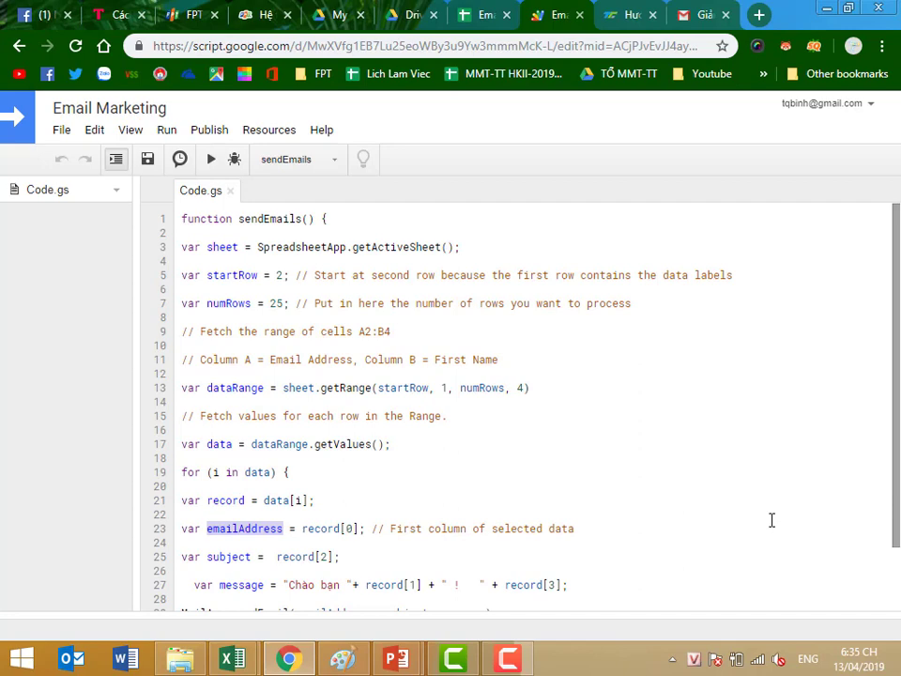
click(476, 13)
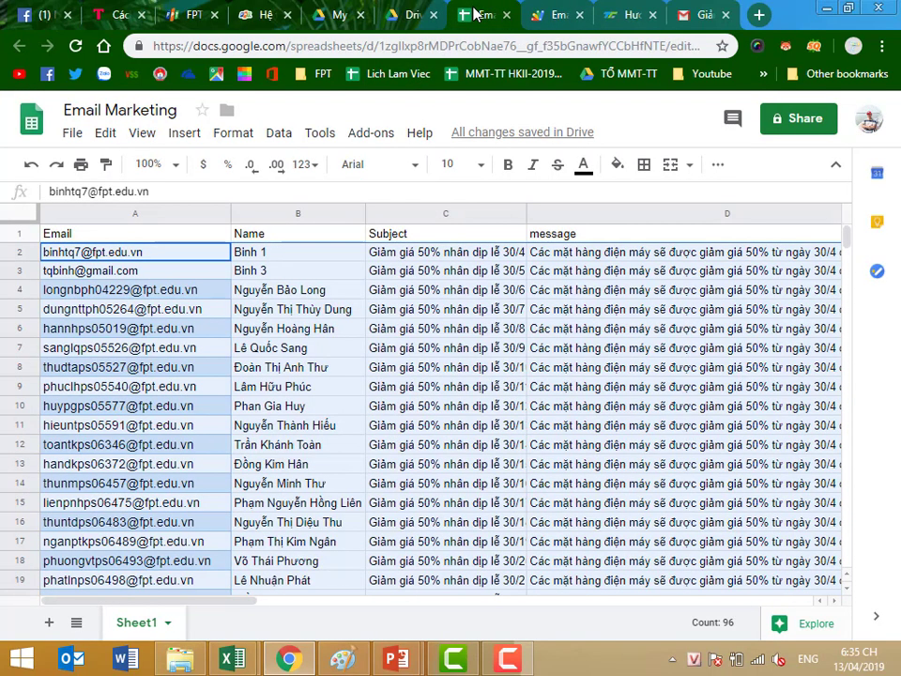
Inspect row 2's name, subject and message in cells B2, C2 and D2, then return to the script
click(15, 252)
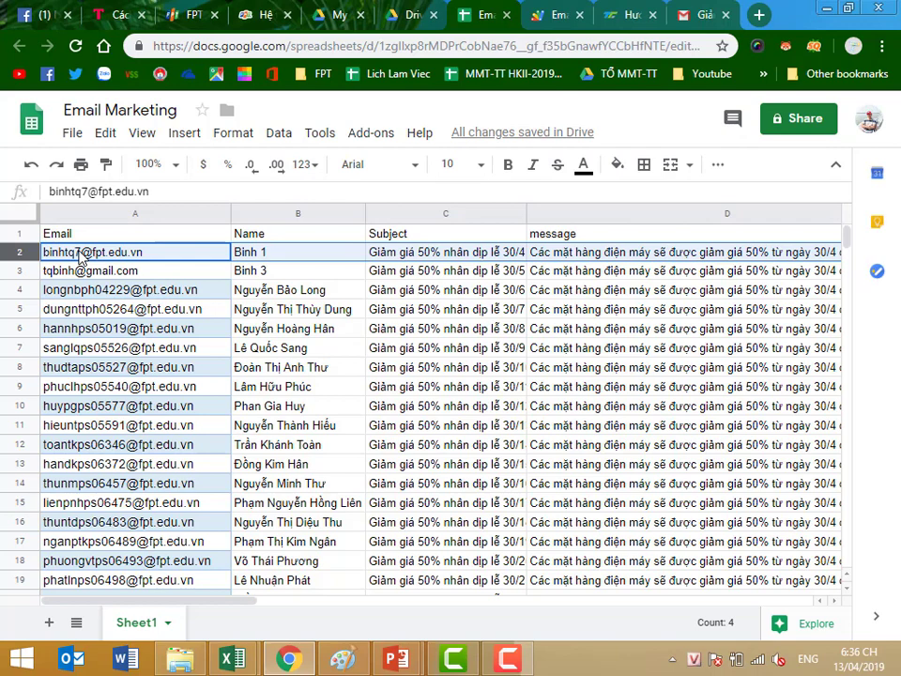
click(286, 259)
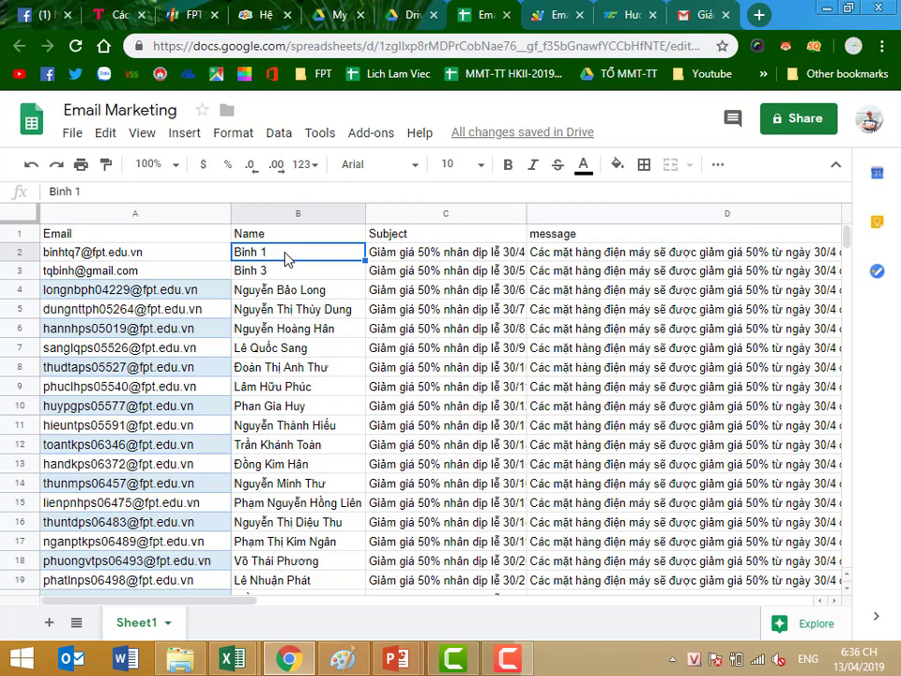
click(399, 261)
click(566, 261)
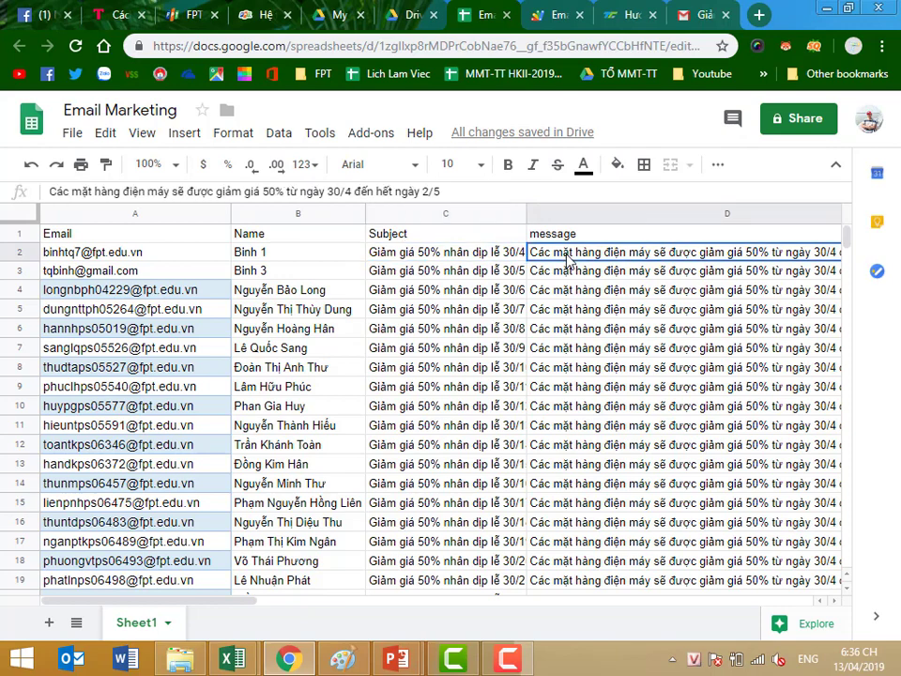
click(542, 14)
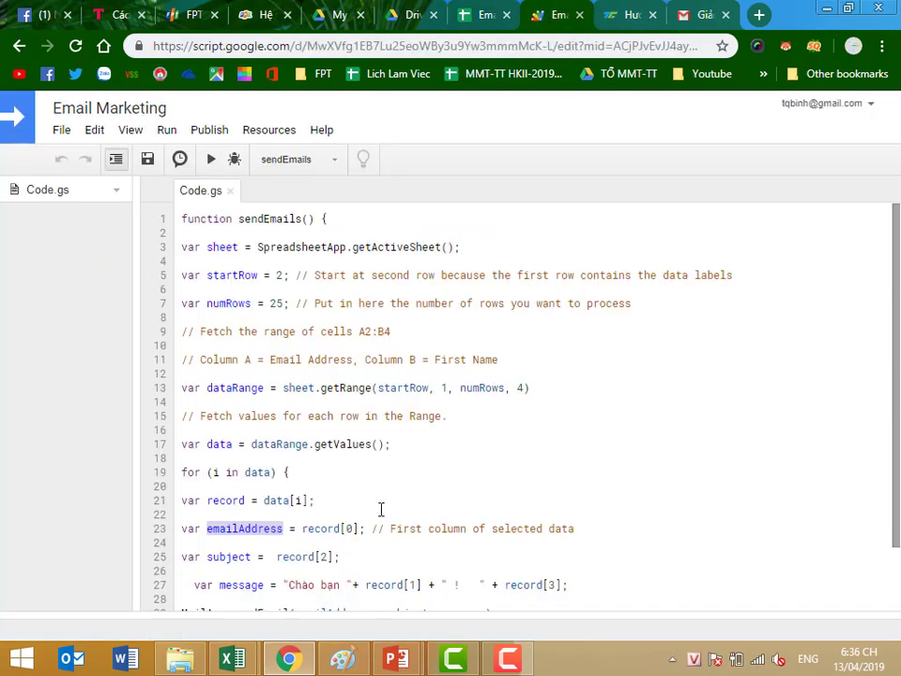
Highlight record and the emailAddress assignment on line 23, then switch to the Email Marketing sheet
scroll(375, 512, down, 2)
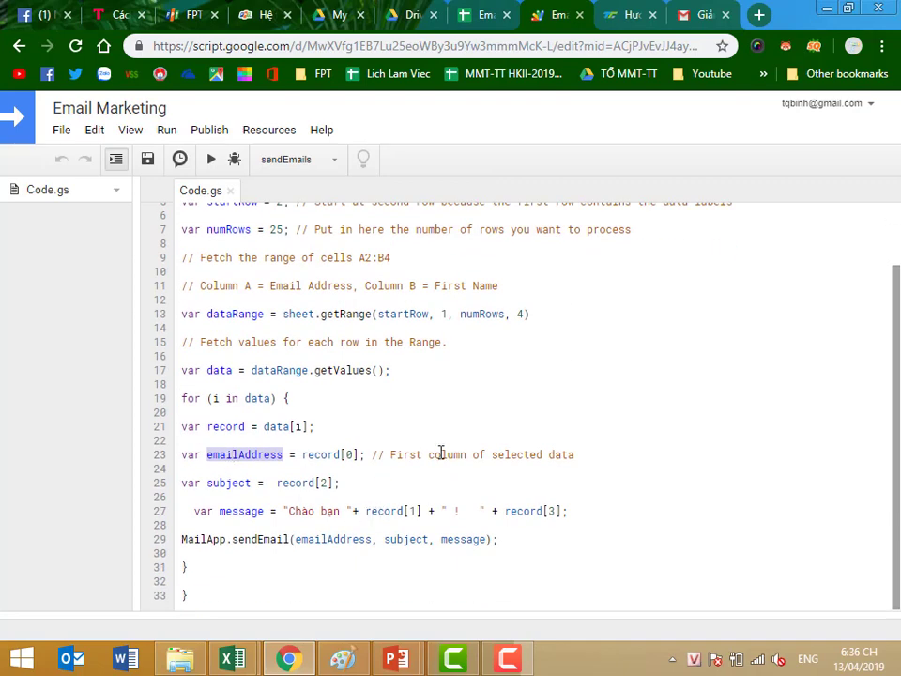
double_click(312, 454)
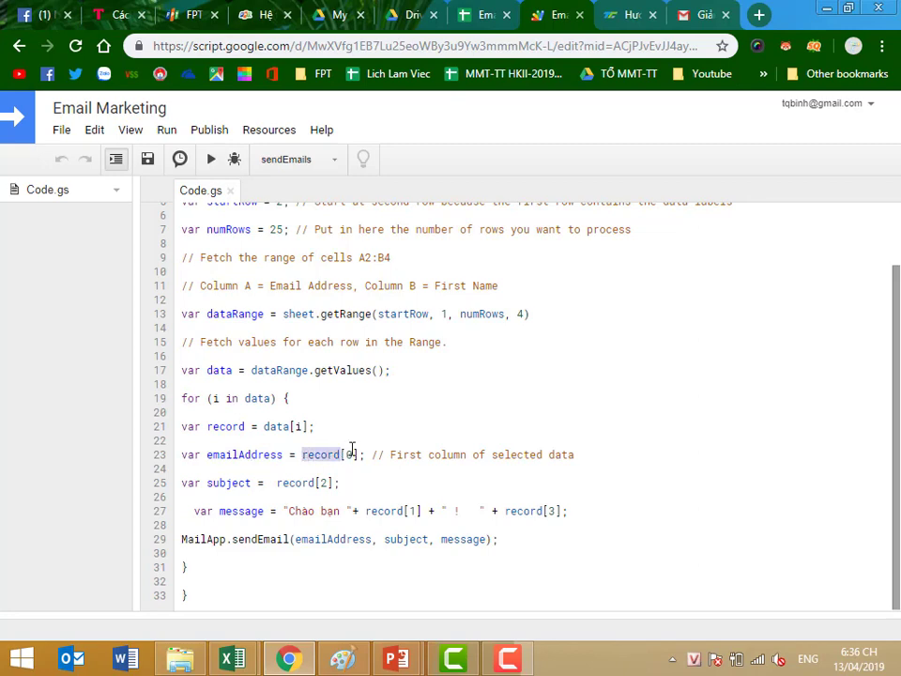
drag(623, 454, 191, 444)
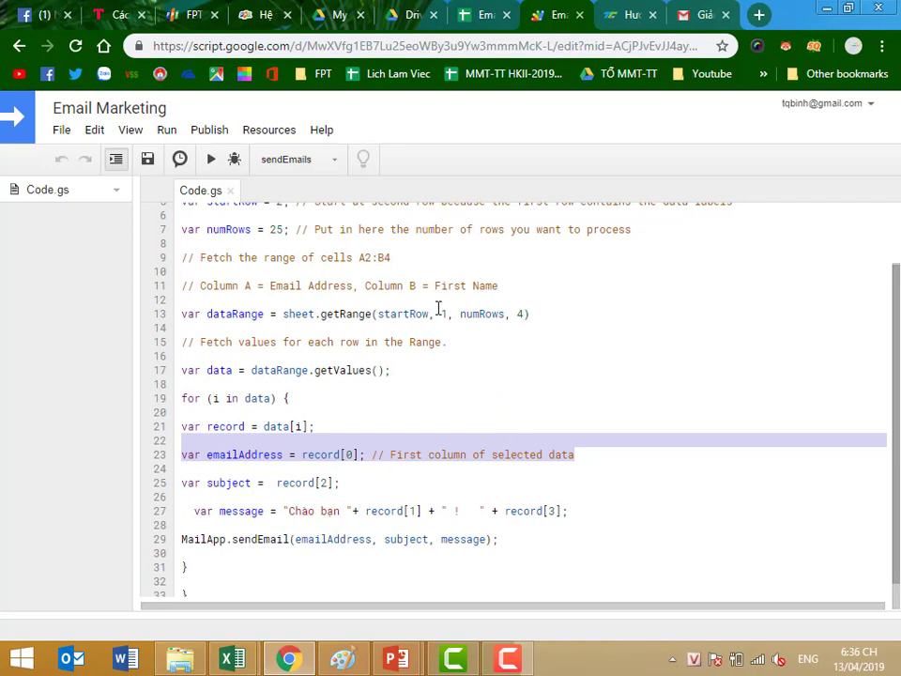
click(474, 16)
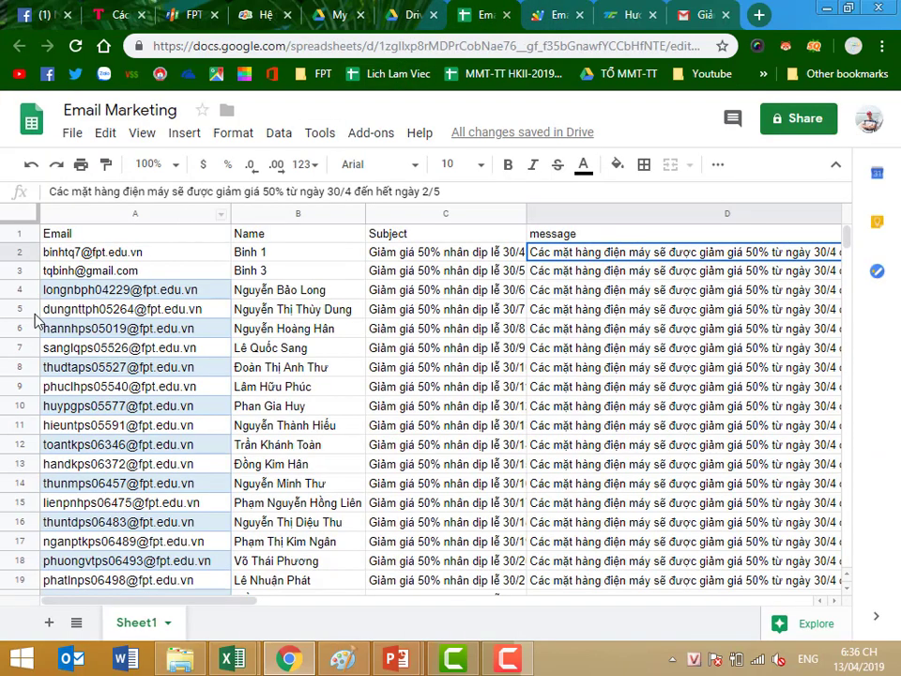
Check the email address in cell A2, then highlight emailAddress back in the sendEmails code
click(23, 250)
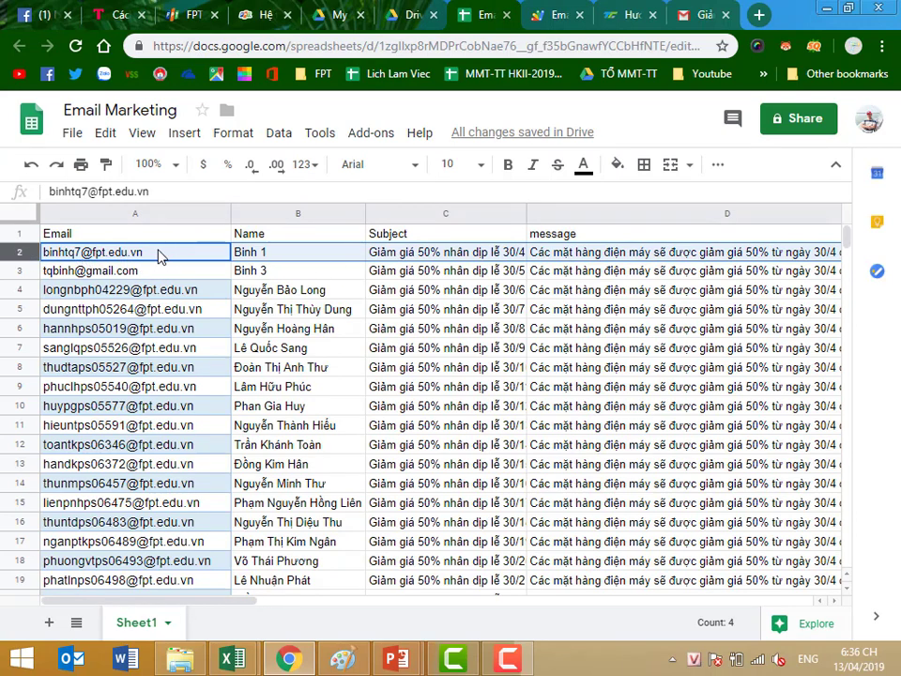
click(157, 255)
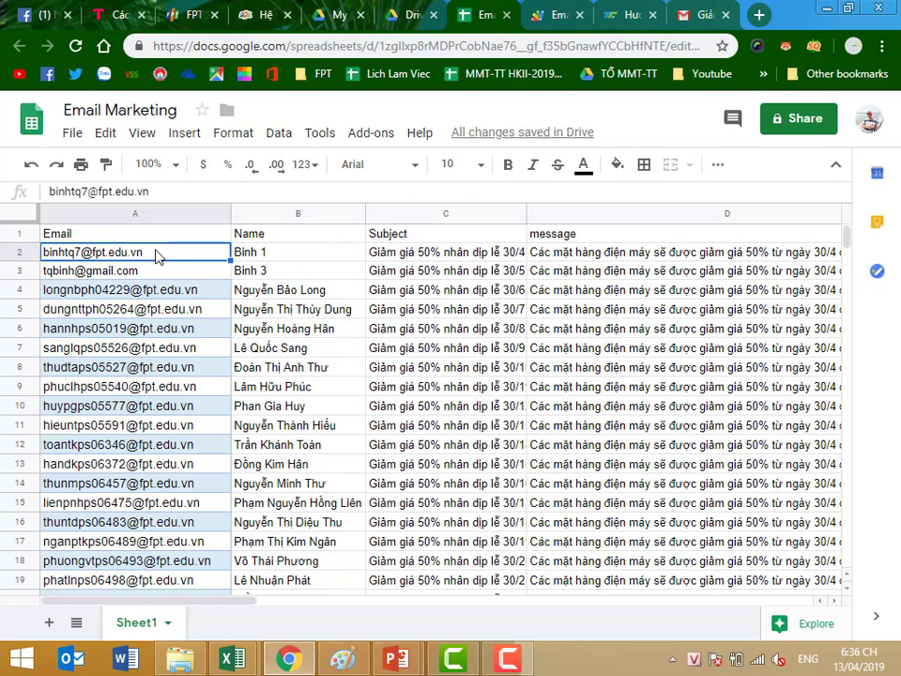
click(558, 20)
double_click(231, 457)
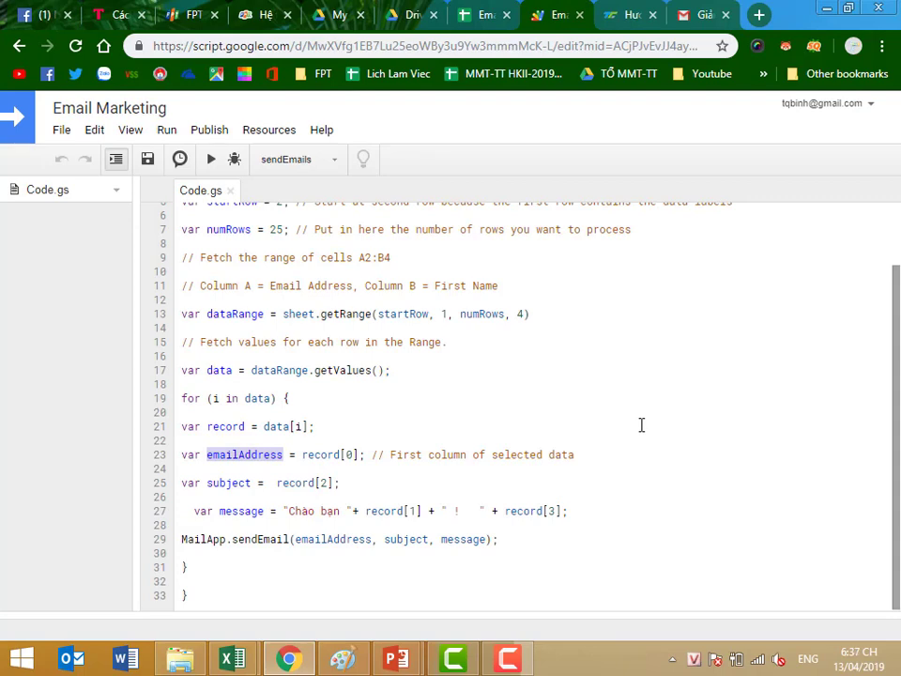
Compare the subject variable with the sheet columns and mark the greeting-plus-message expression
double_click(229, 482)
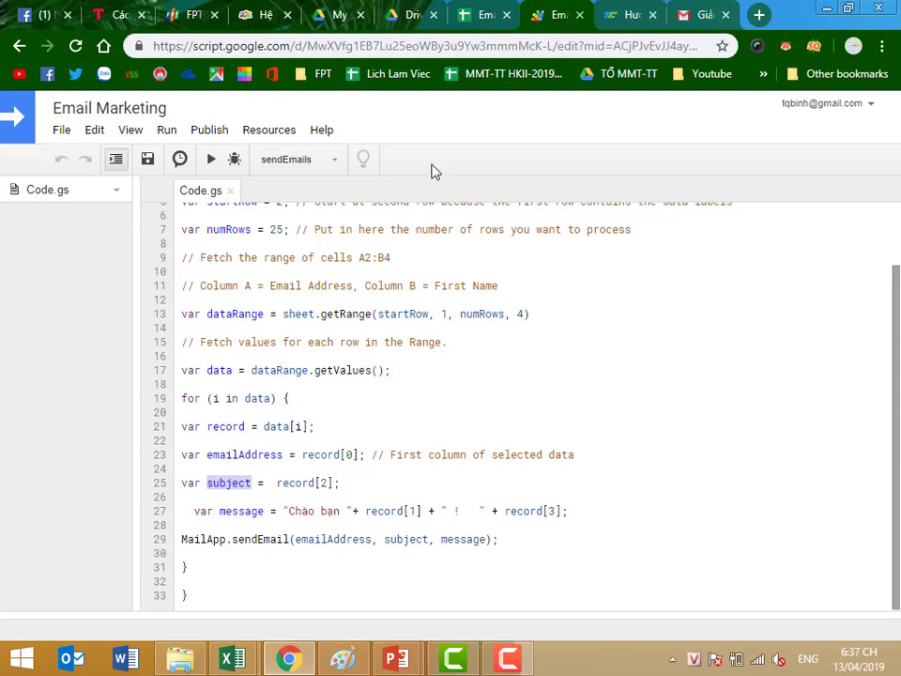
click(481, 15)
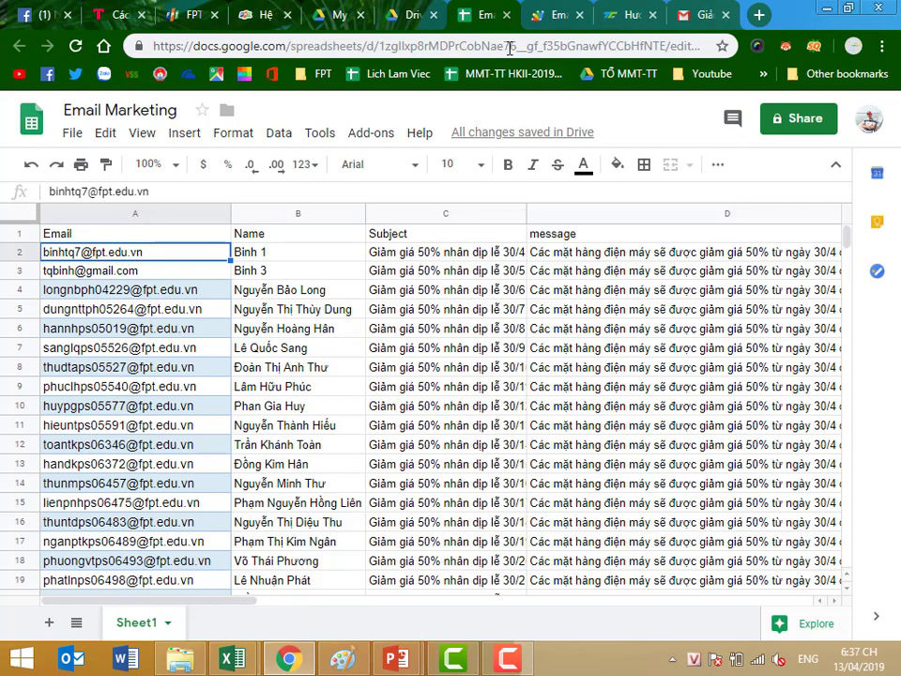
click(407, 15)
double_click(252, 511)
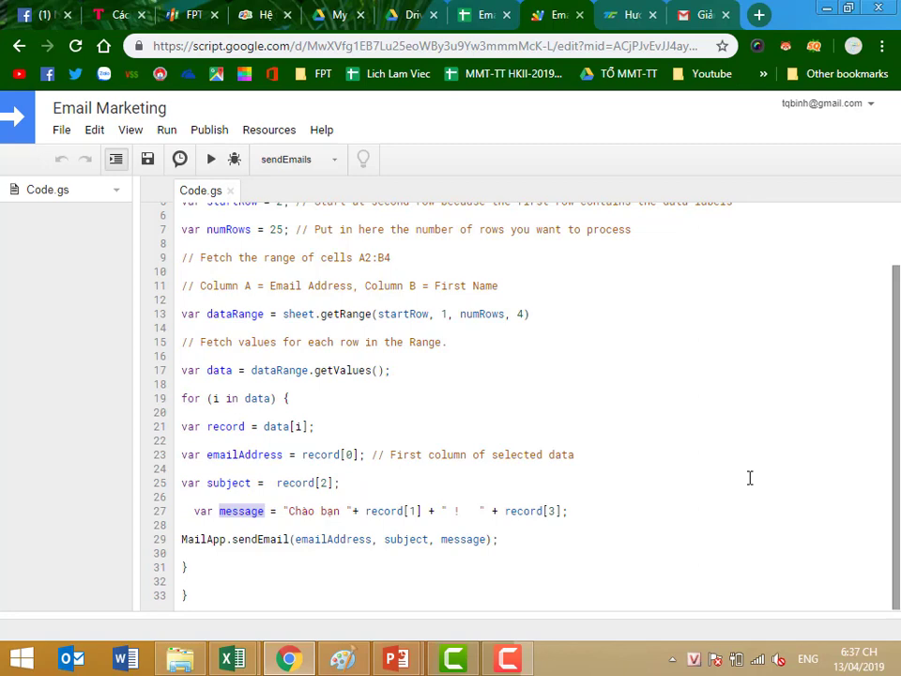
drag(283, 511, 564, 511)
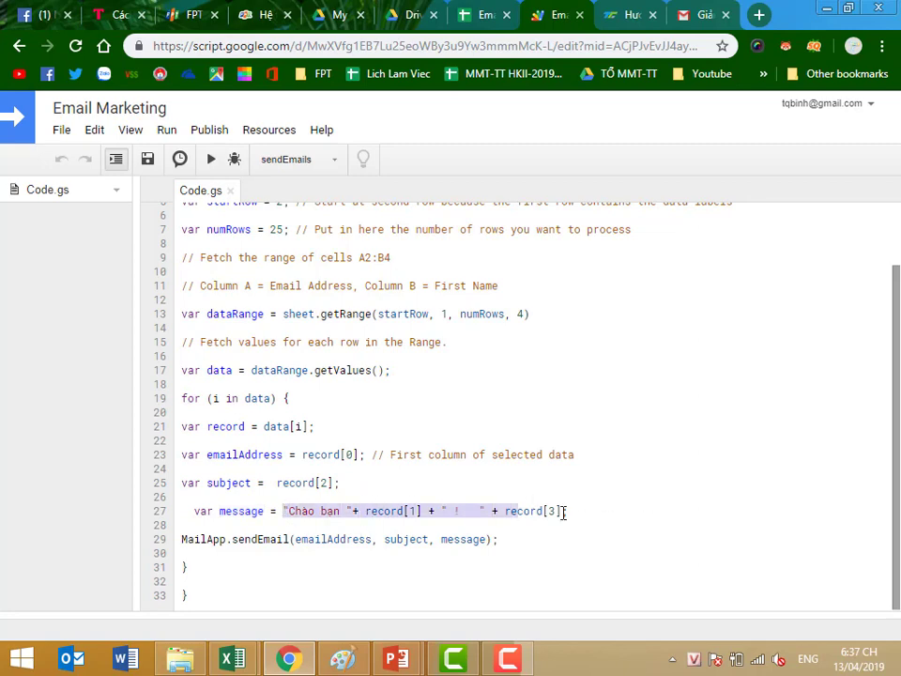
click(288, 512)
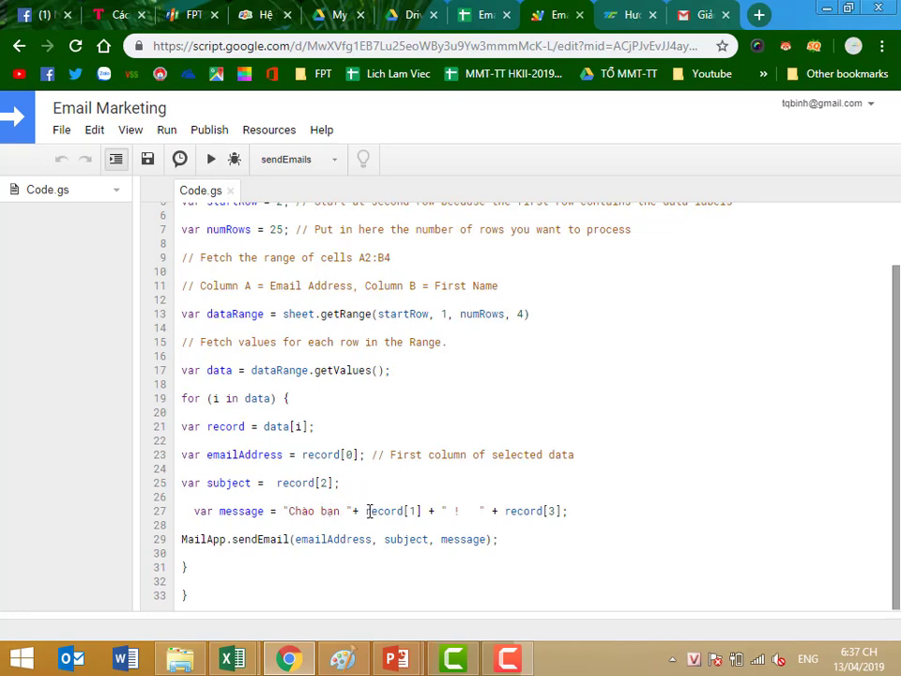
Match record[1] to the name column and record[3] to the message text in cell D2
drag(366, 512, 420, 510)
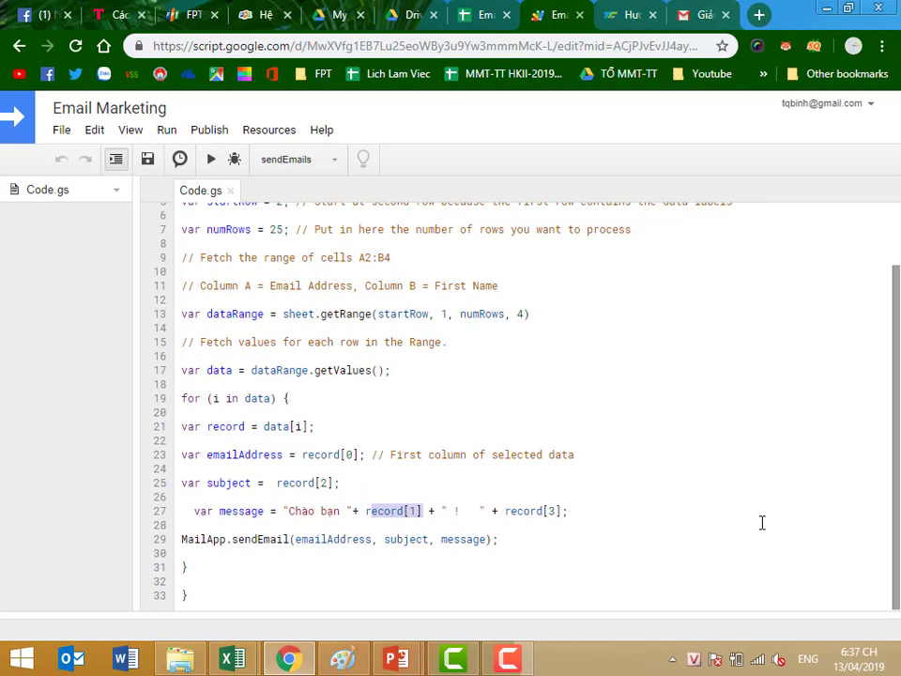
click(430, 511)
text(!)
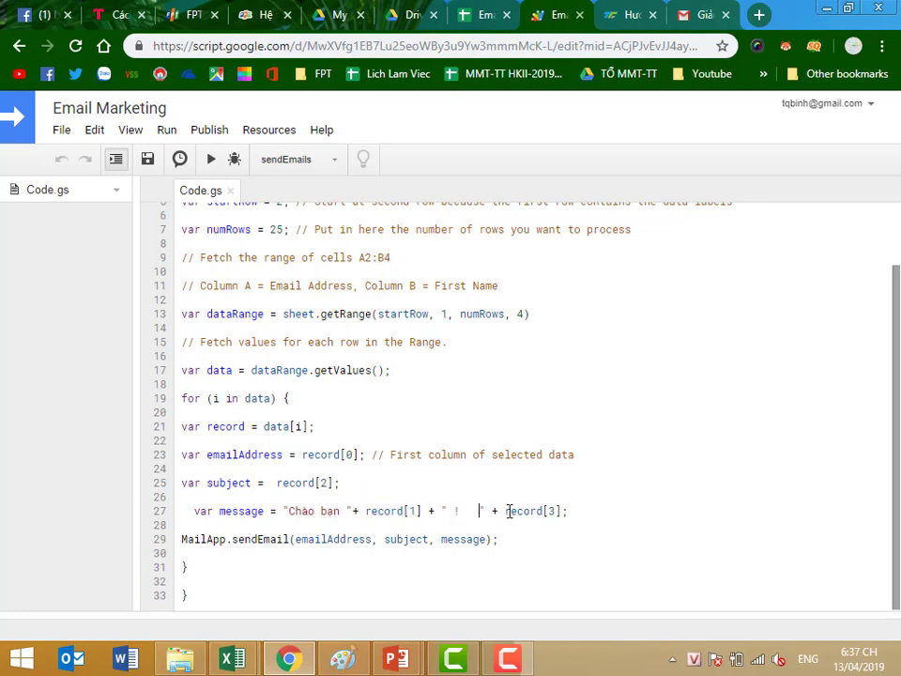
drag(506, 511, 565, 511)
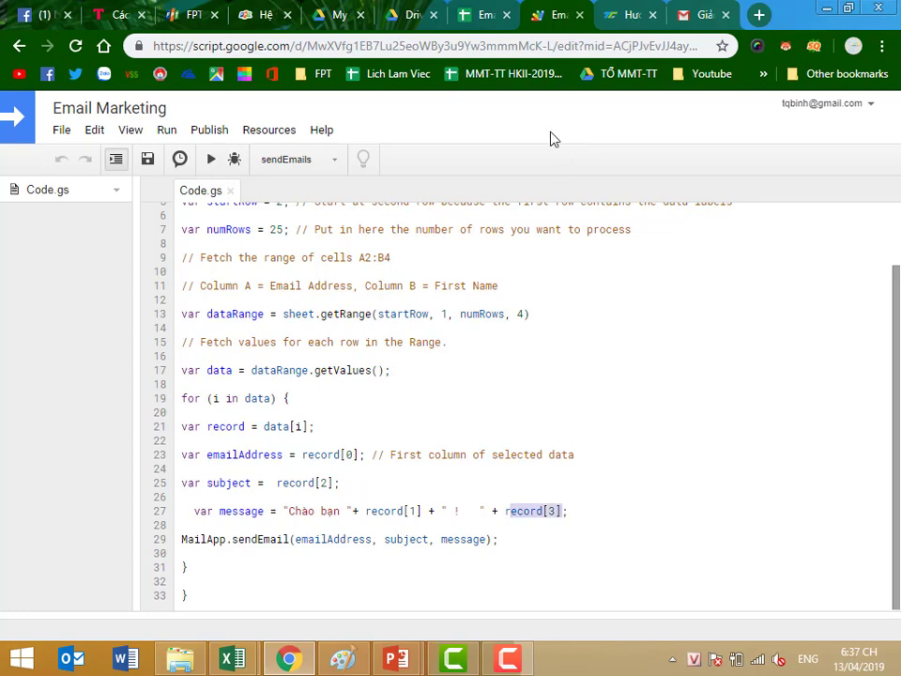
click(486, 15)
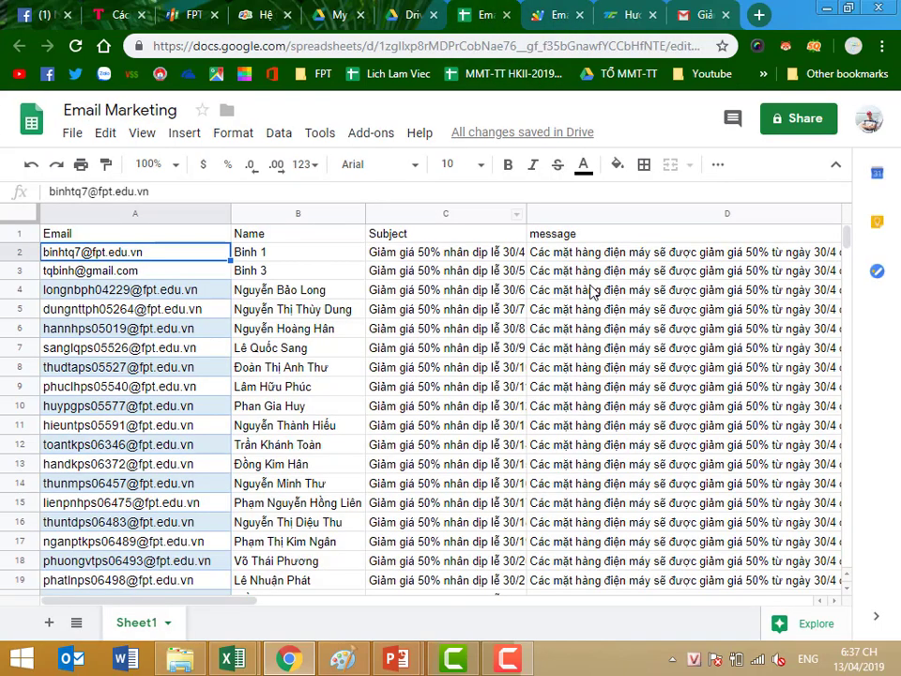
click(569, 254)
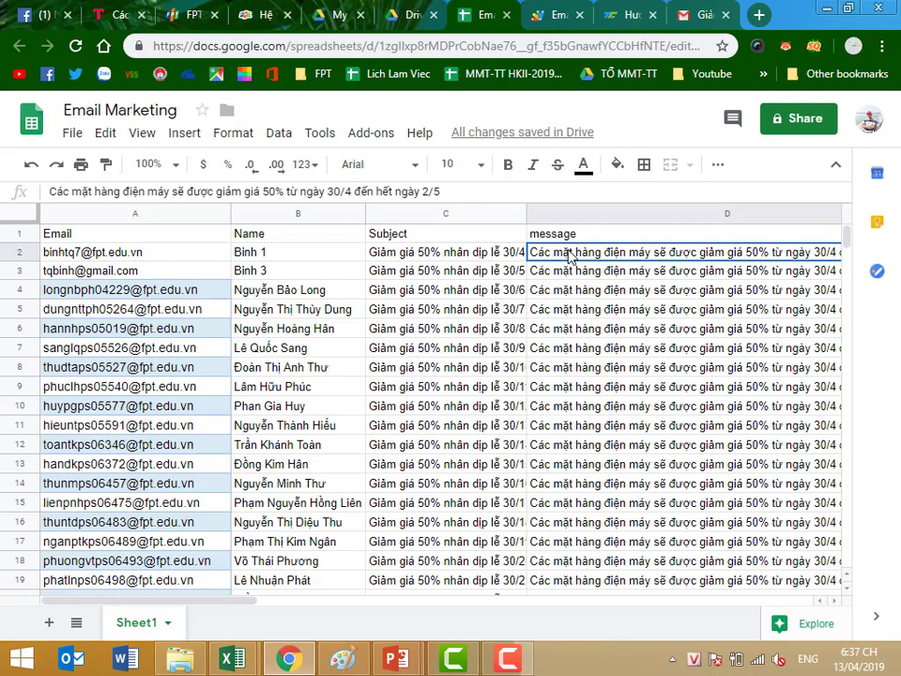
click(554, 15)
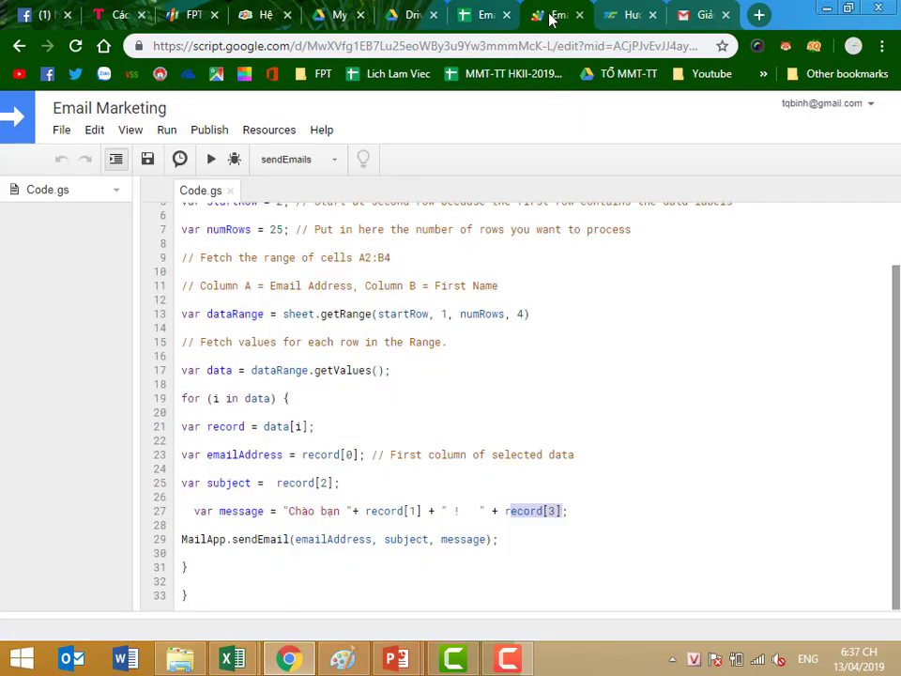
click(183, 539)
Trace the MailApp.sendEmail call's emailAddress, subject and message arguments, then run sendEmails
drag(197, 537, 292, 540)
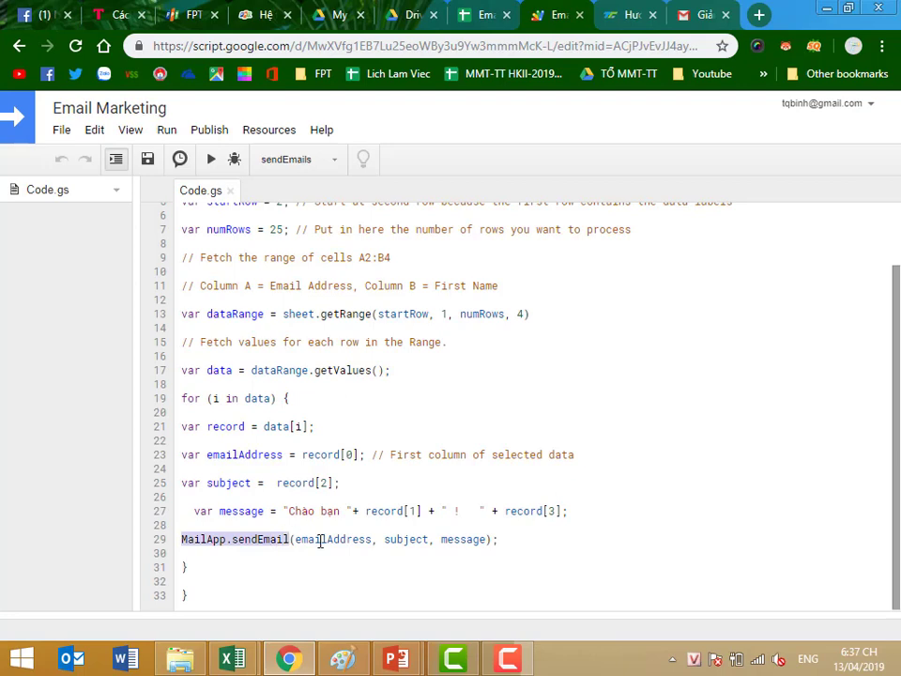
double_click(320, 540)
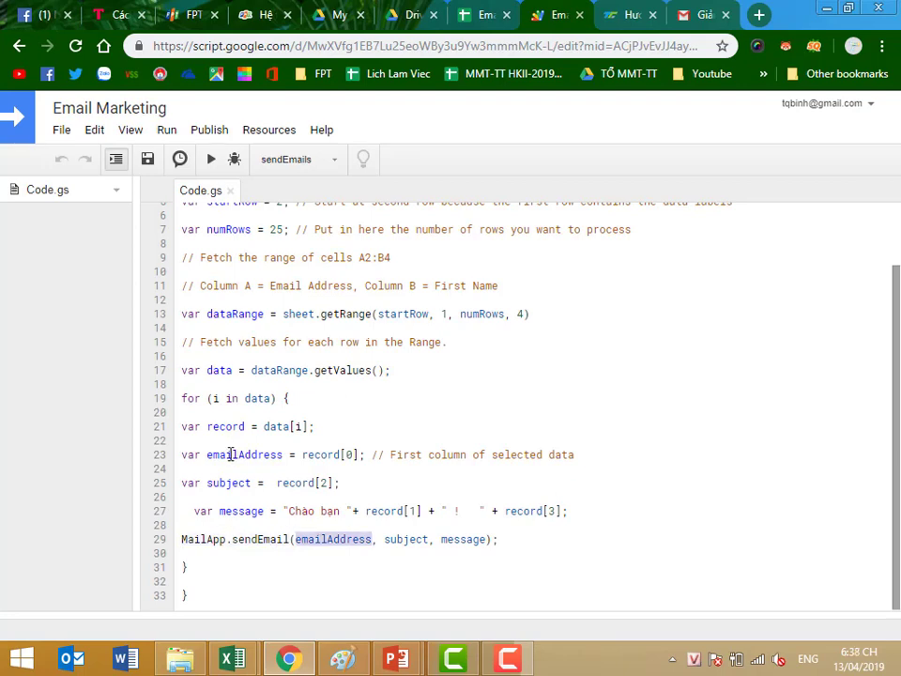
click(405, 538)
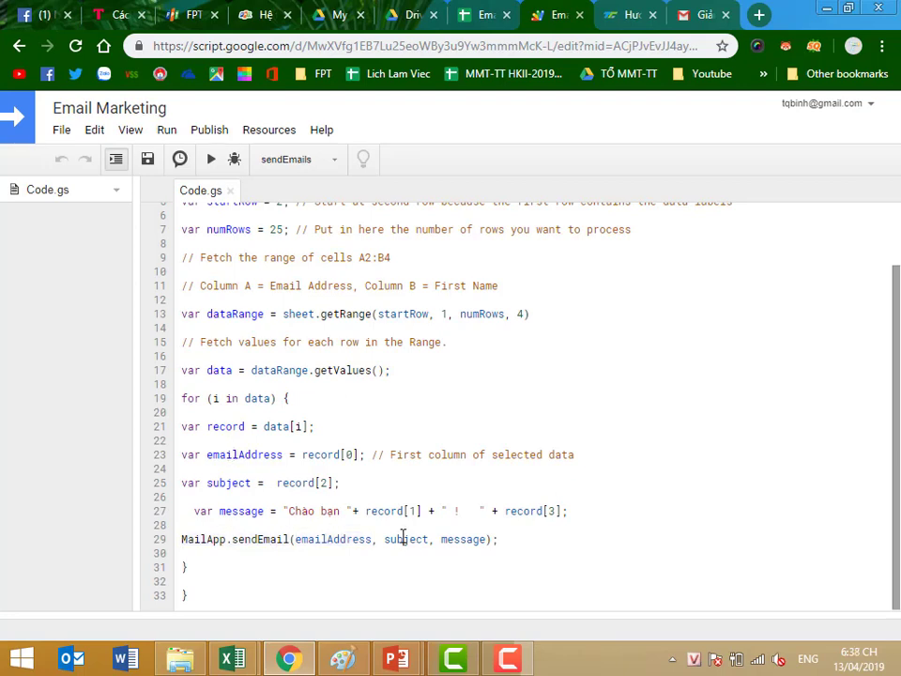
click(461, 539)
drag(498, 539, 184, 536)
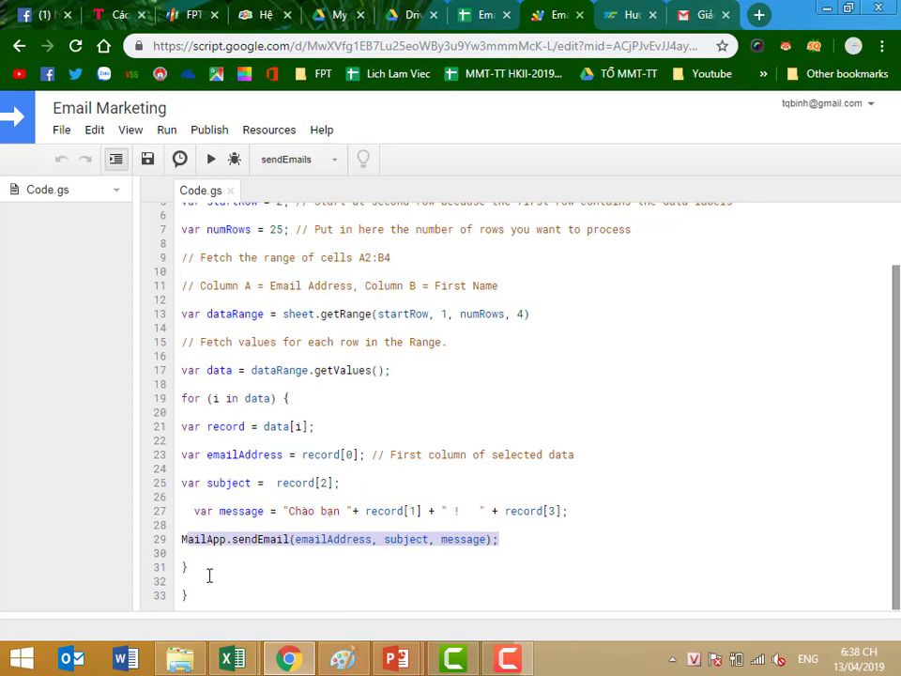
click(214, 570)
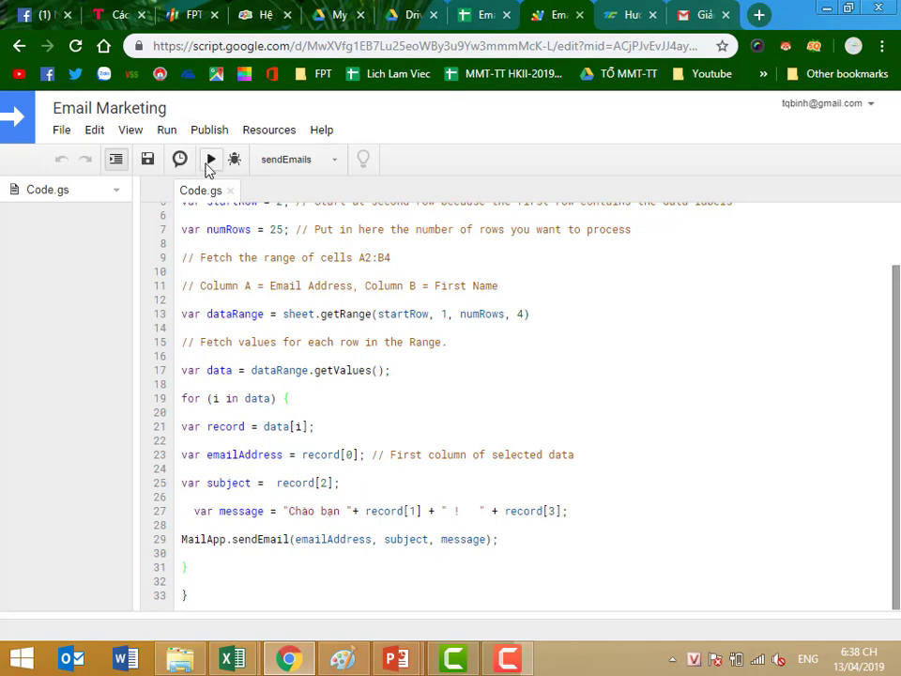
click(210, 160)
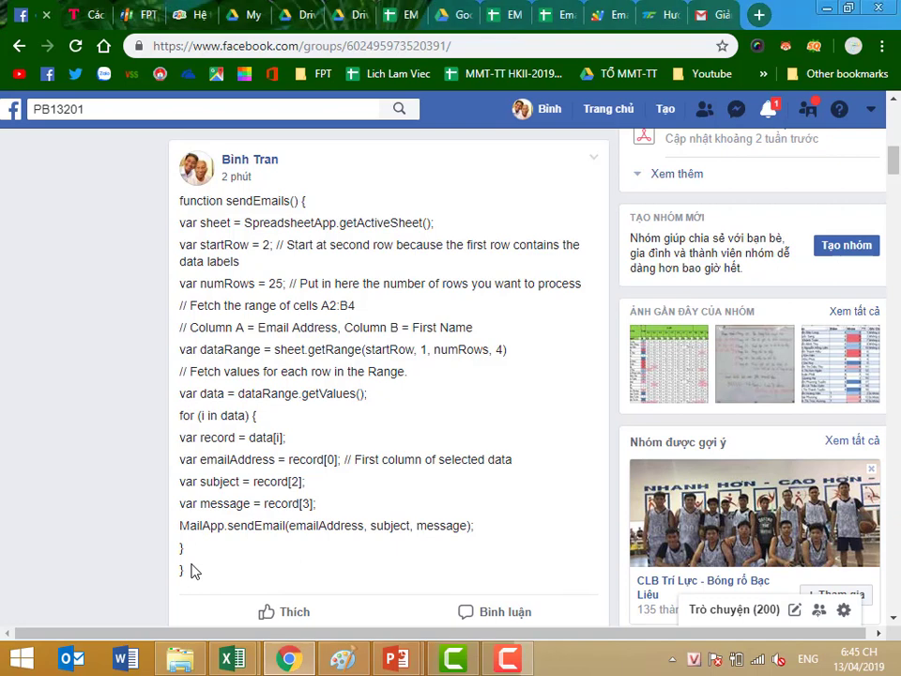
Check the posted code's message and record[3] references, then view row 11's message in Email Marketing
double_click(225, 503)
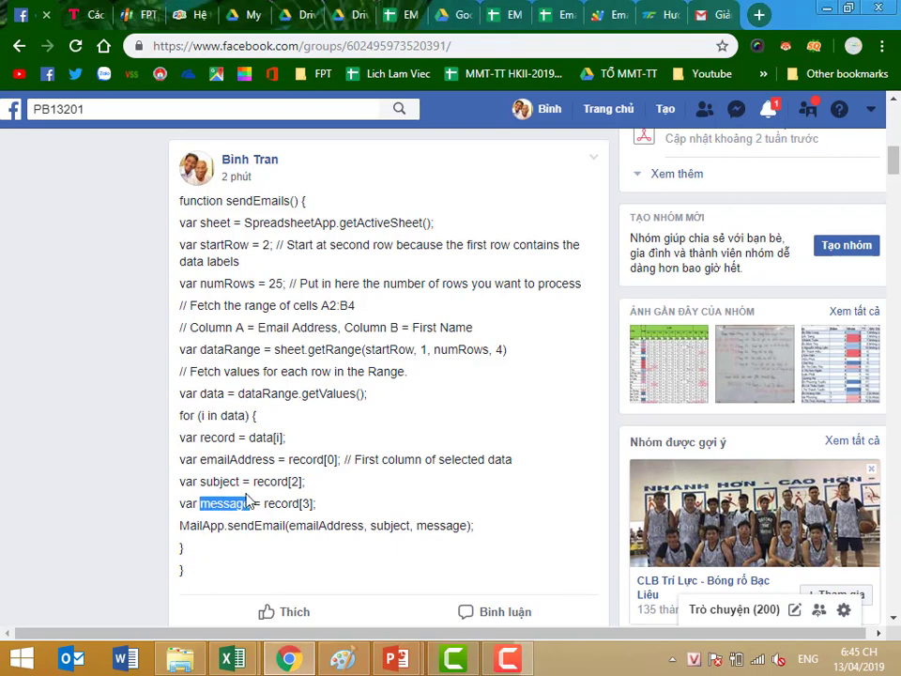
mouse_move(711, 500)
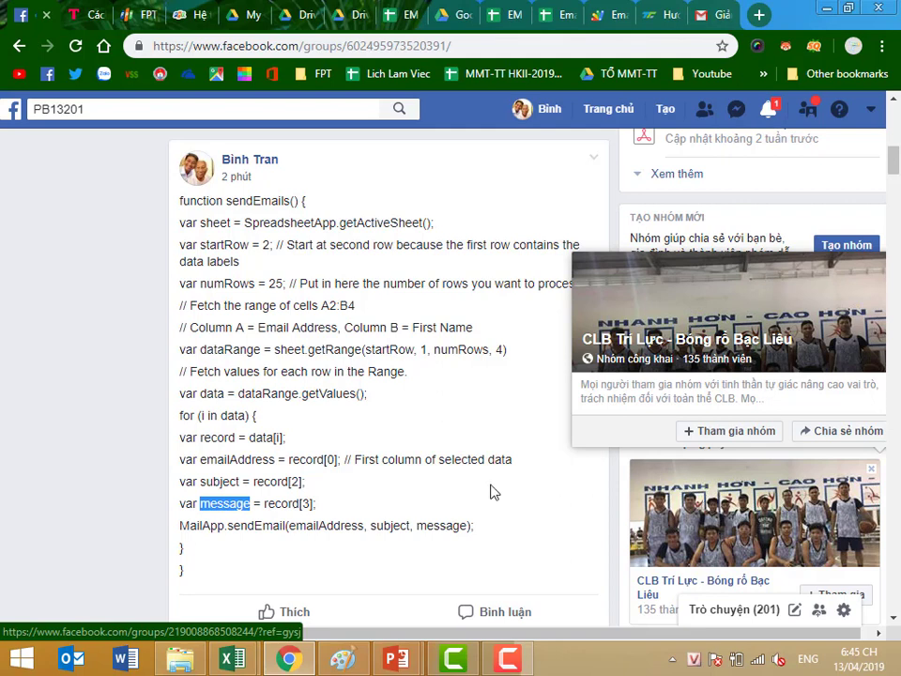
click(412, 498)
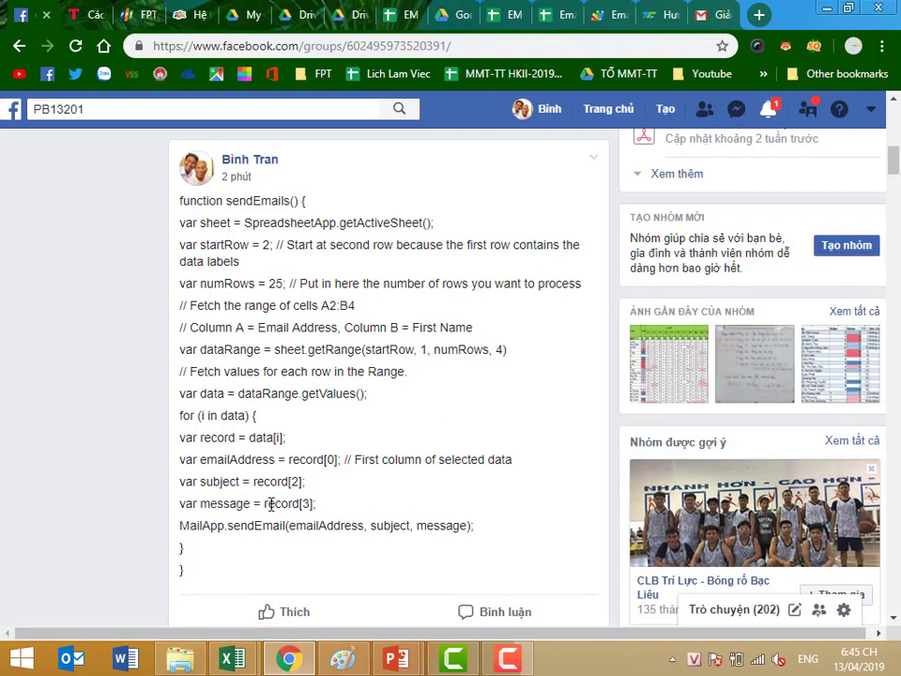
drag(269, 504, 331, 510)
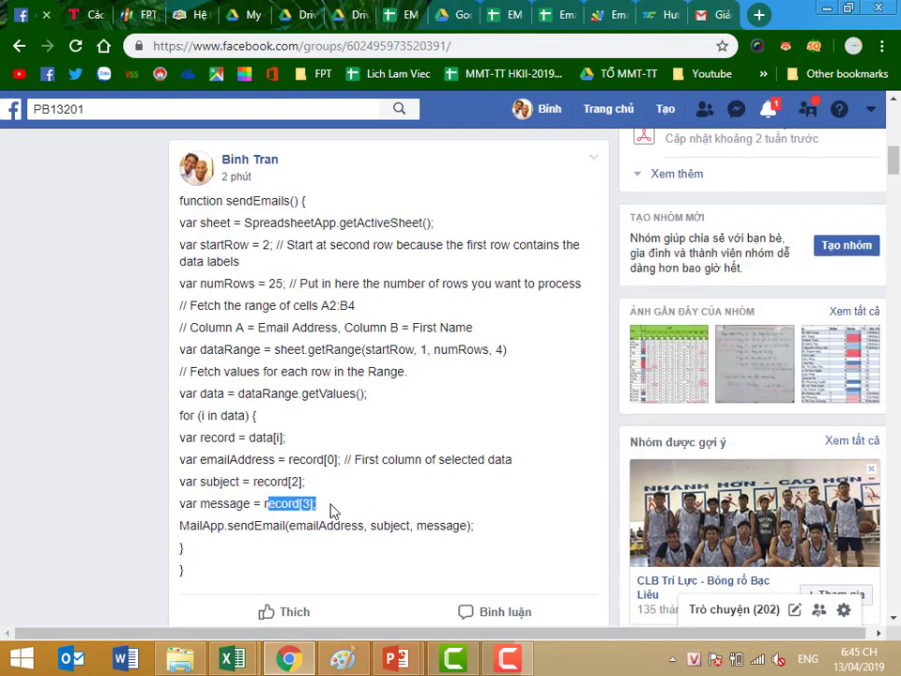
click(323, 507)
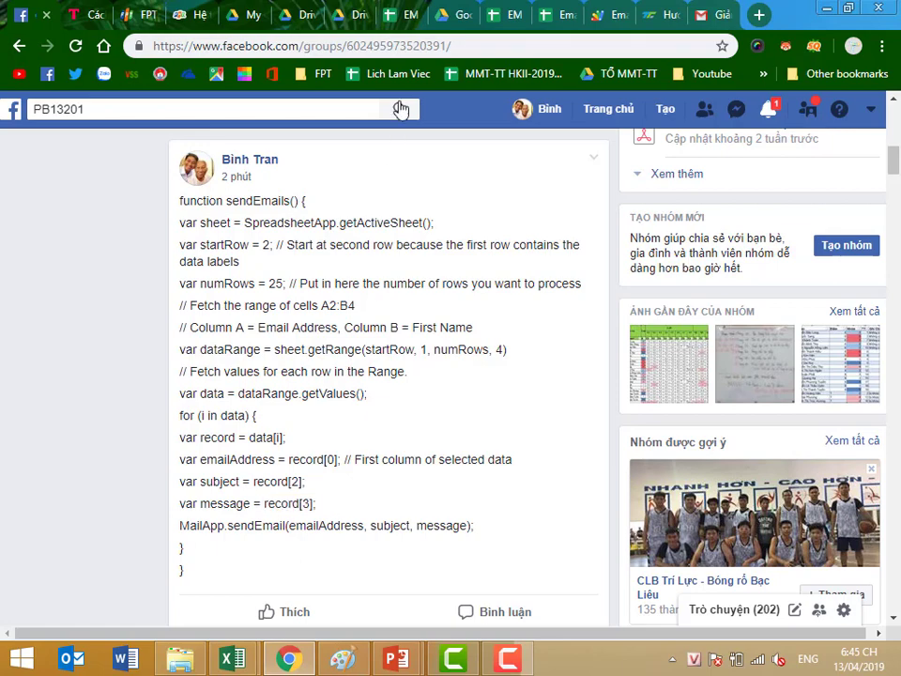
click(554, 16)
click(570, 239)
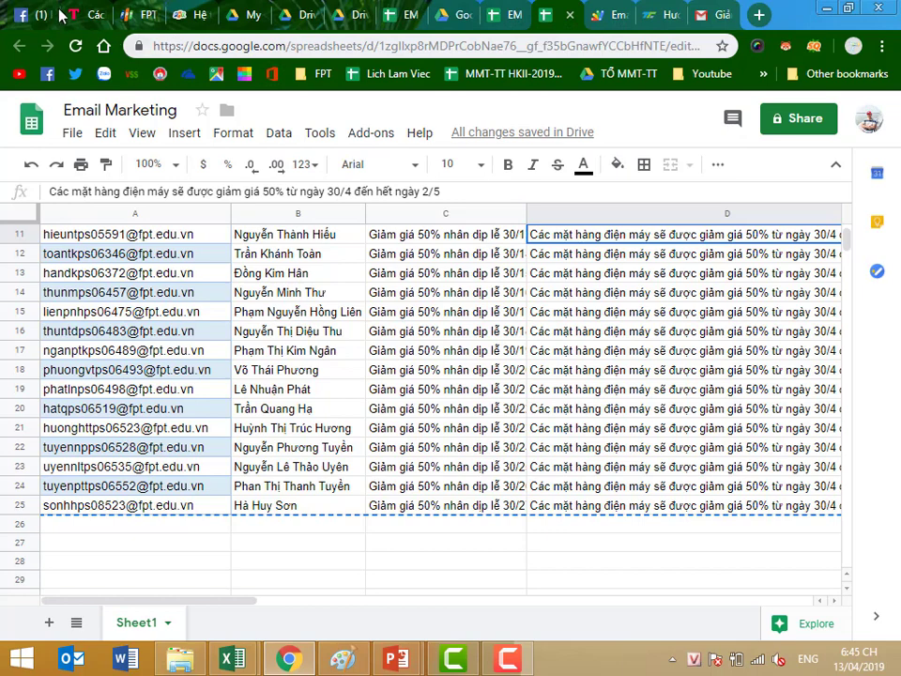
Switch to Gmail to check the received 'Giảm giá 50% nhân dịp lễ 30/5' email
click(713, 14)
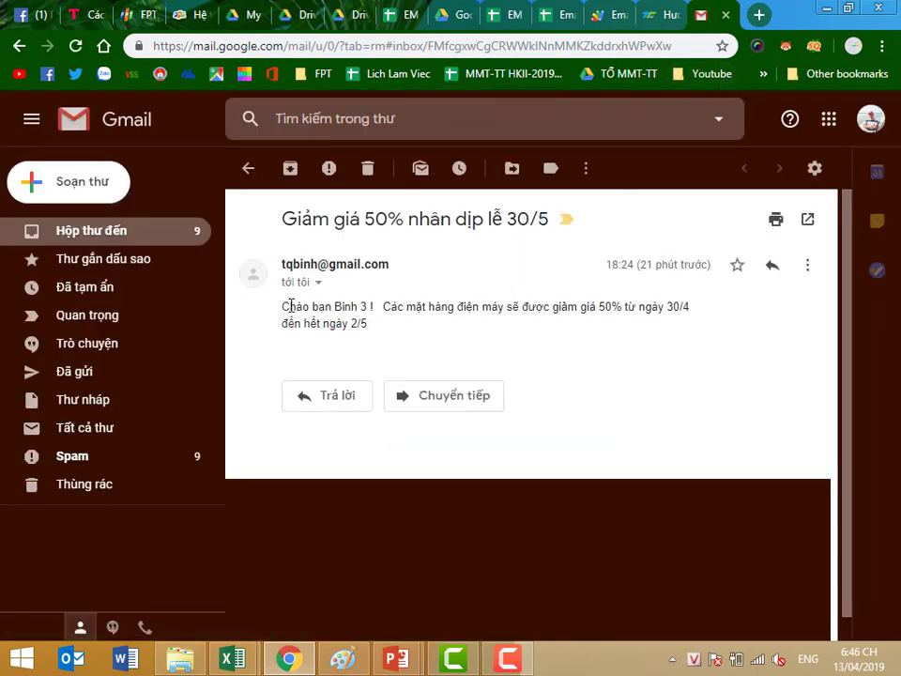
drag(281, 307, 369, 307)
click(334, 309)
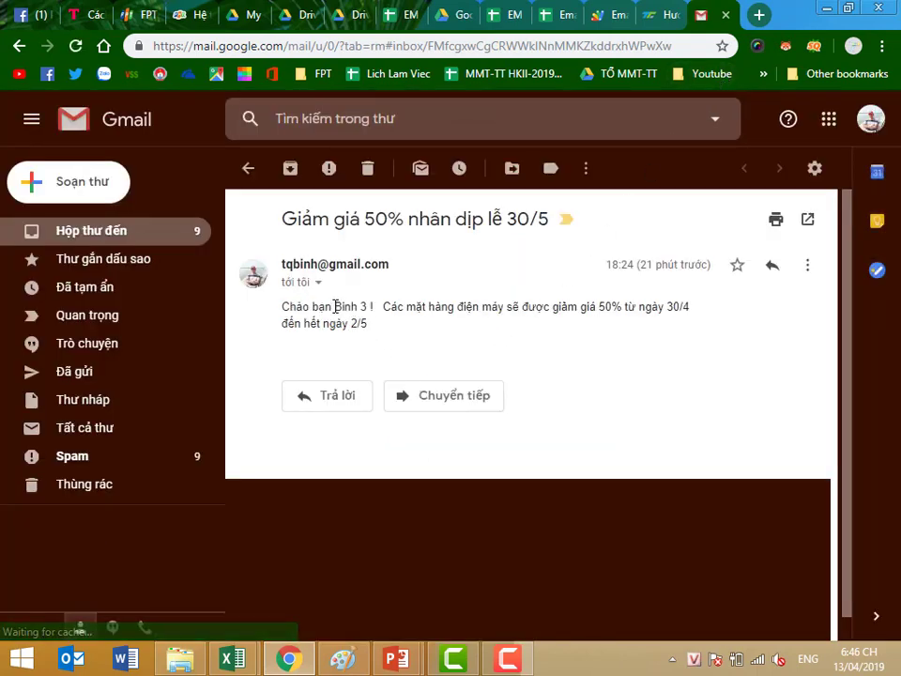
drag(379, 307, 405, 342)
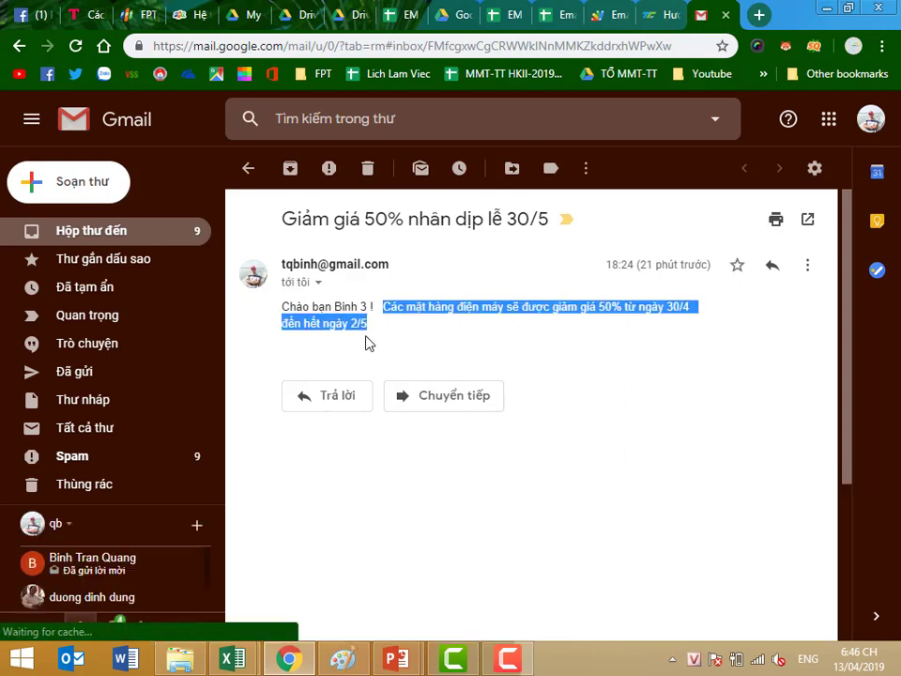
click(403, 346)
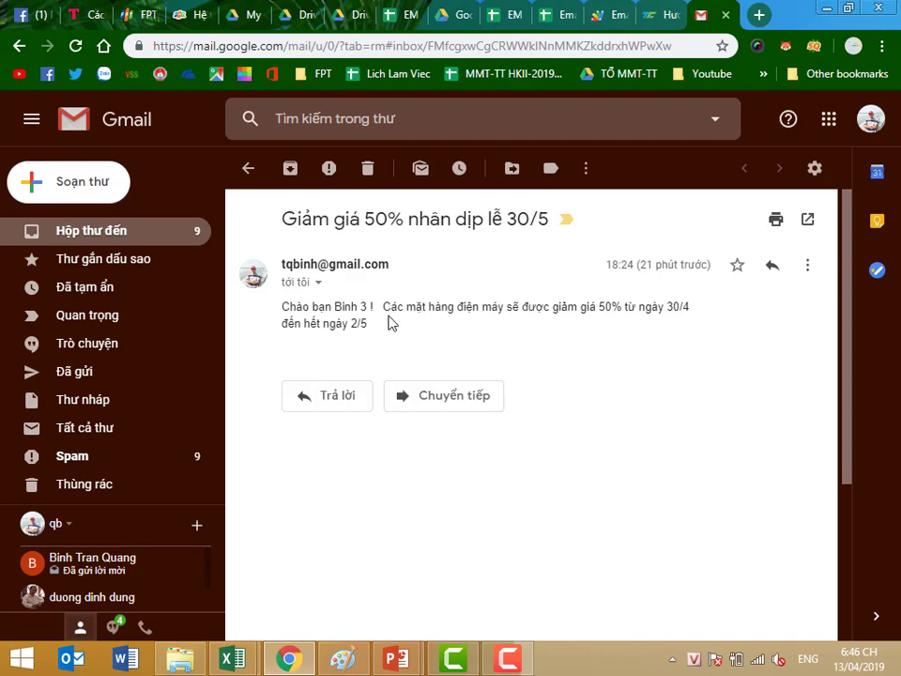
drag(380, 306, 394, 329)
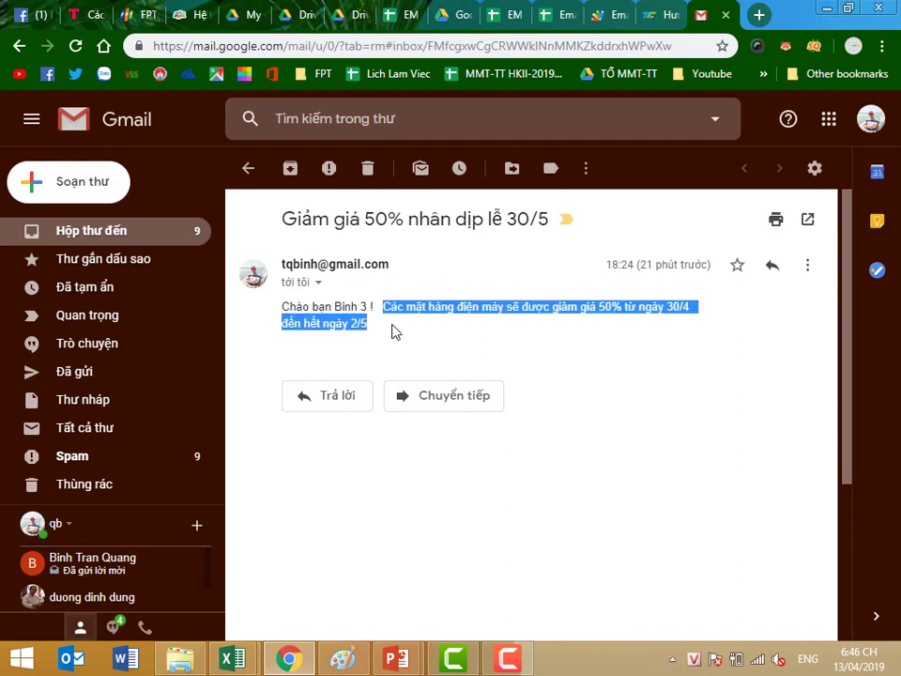